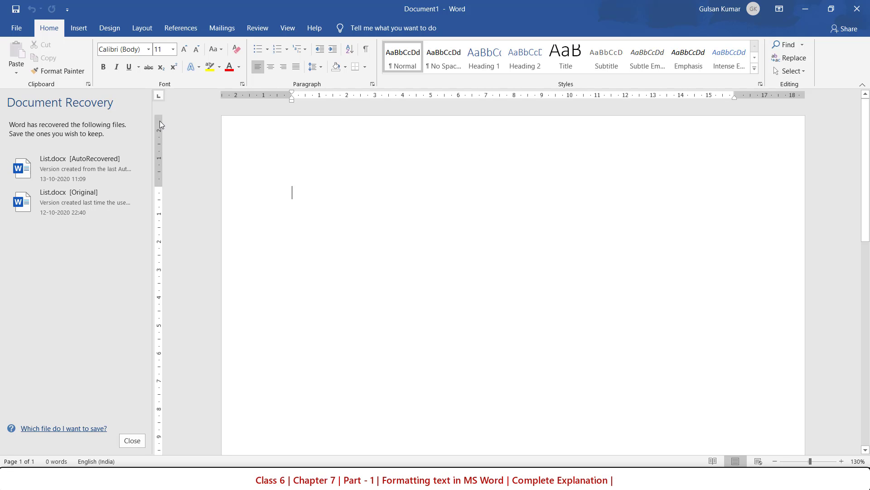
Discard the recovered files and enter the text "Hello India" in the blank document.
click(138, 437)
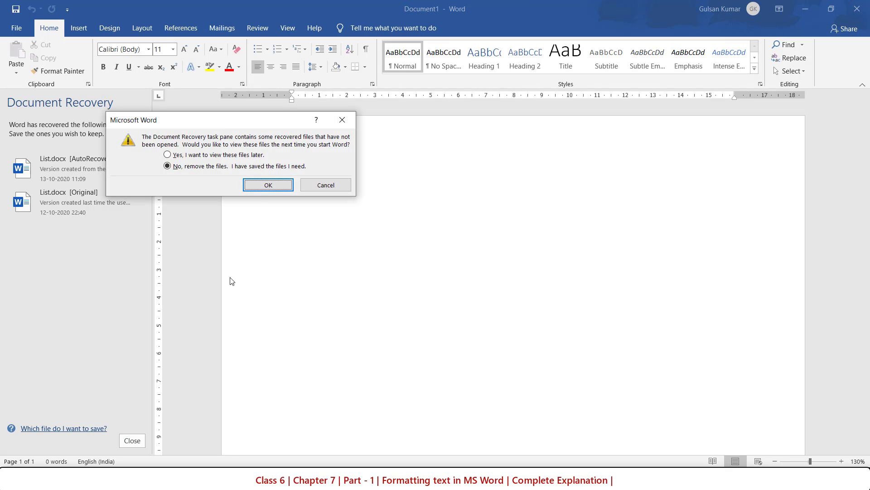
click(273, 188)
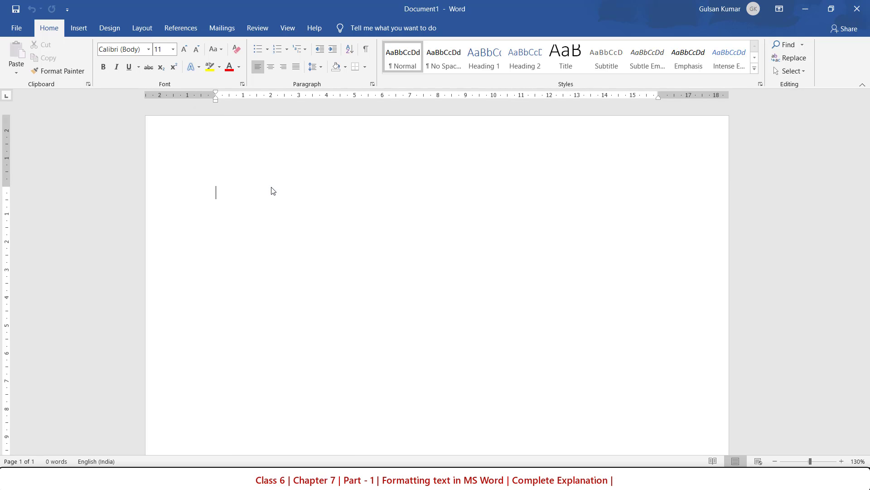
text(Hello )
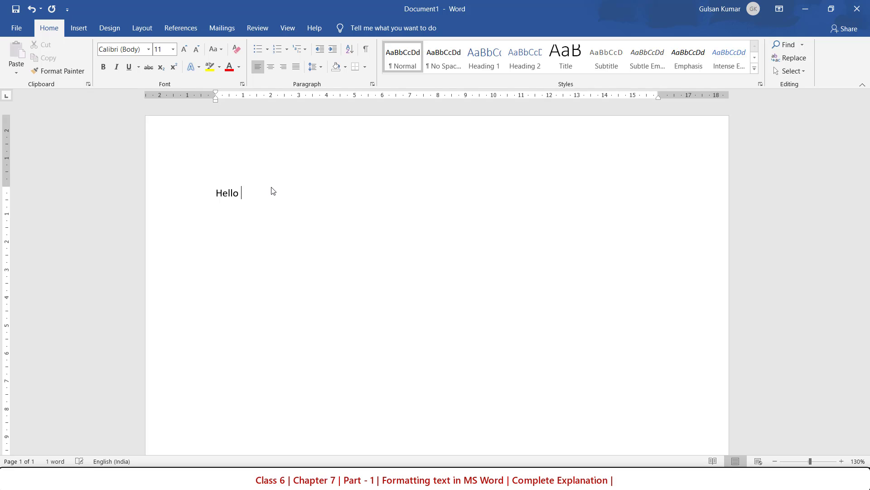
text(India)
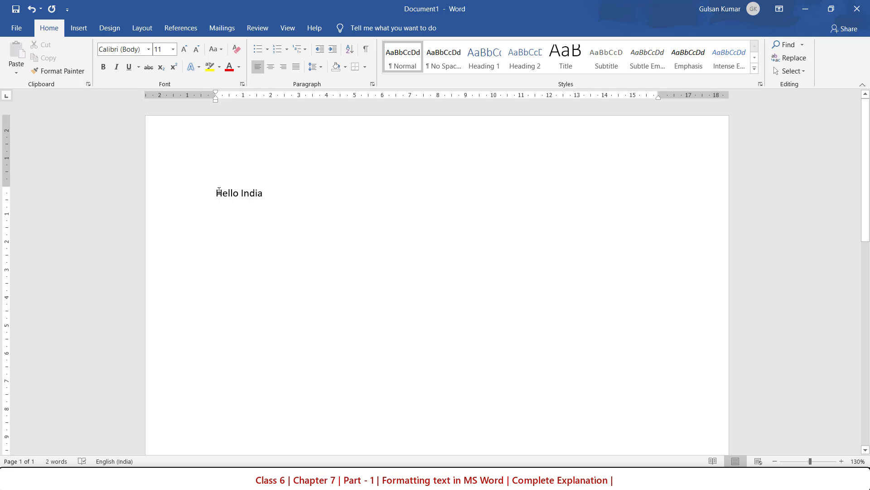
Set the font size of "Hello India" to 36.
drag(228, 191, 282, 192)
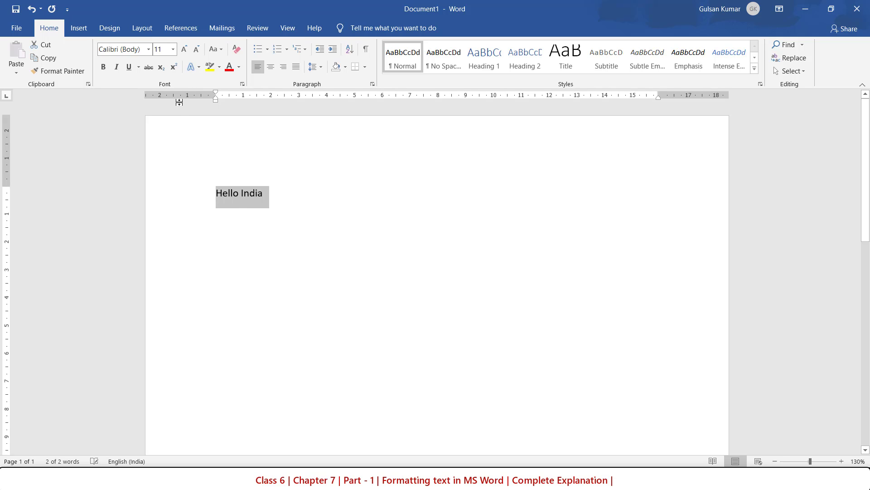
click(173, 49)
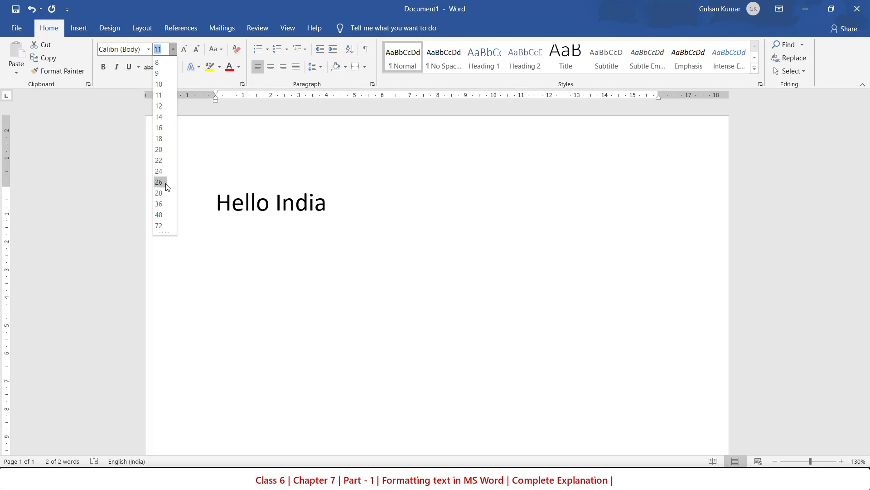
click(165, 203)
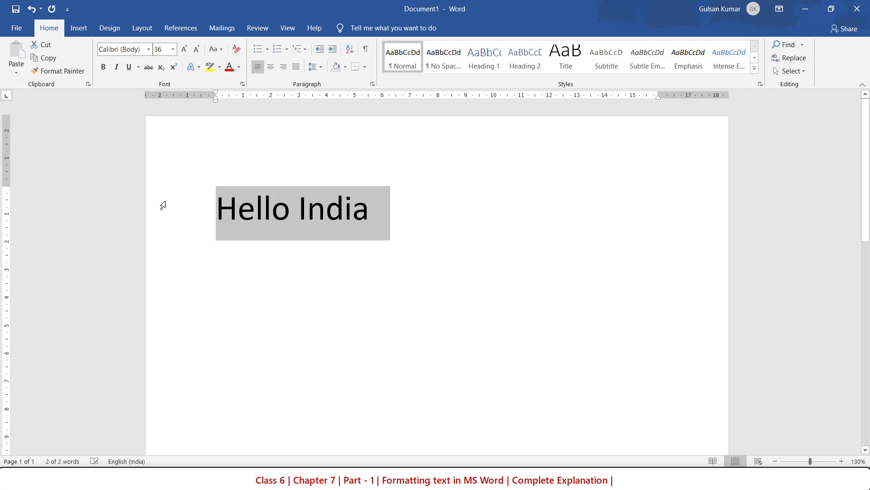
Enlarge "Hello India" stepwise to size 80, and shrink it stepwise back to 36.
click(184, 50)
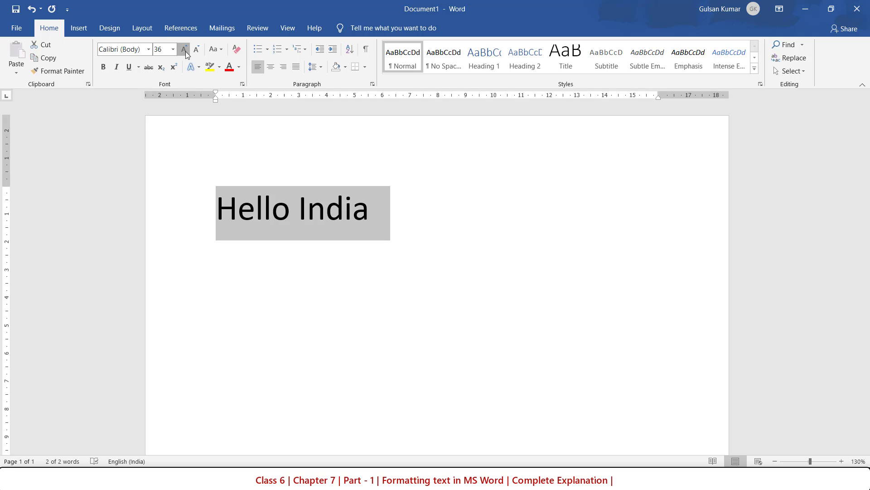
click(185, 50)
click(184, 50)
click(184, 50)
click(185, 50)
click(184, 49)
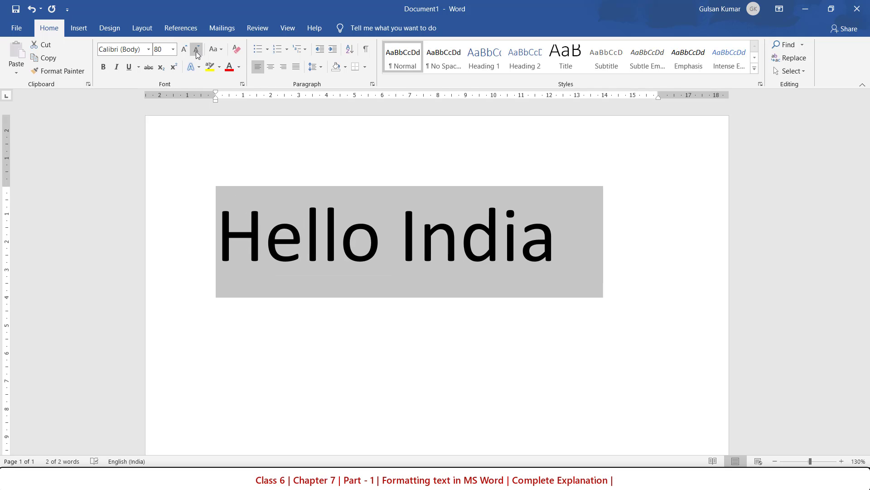
click(196, 50)
click(196, 50)
click(196, 50)
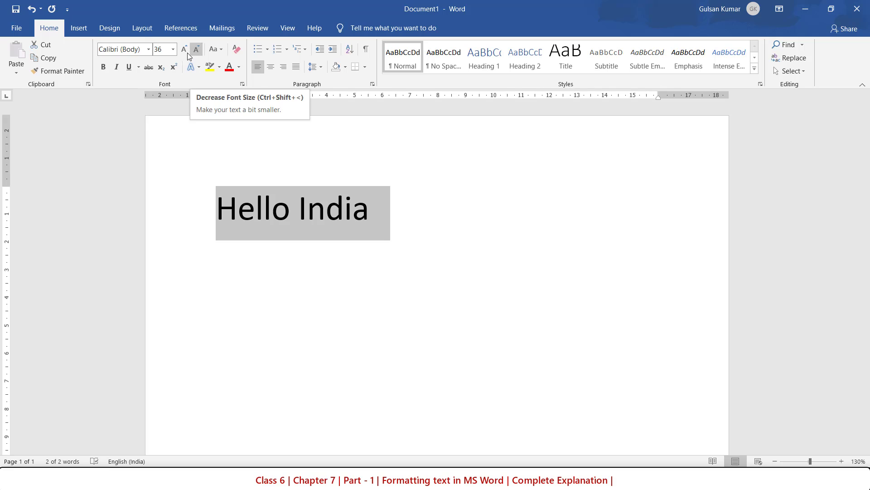
Try the Yatra One and Kokila fonts on the "Hello India" text.
click(149, 51)
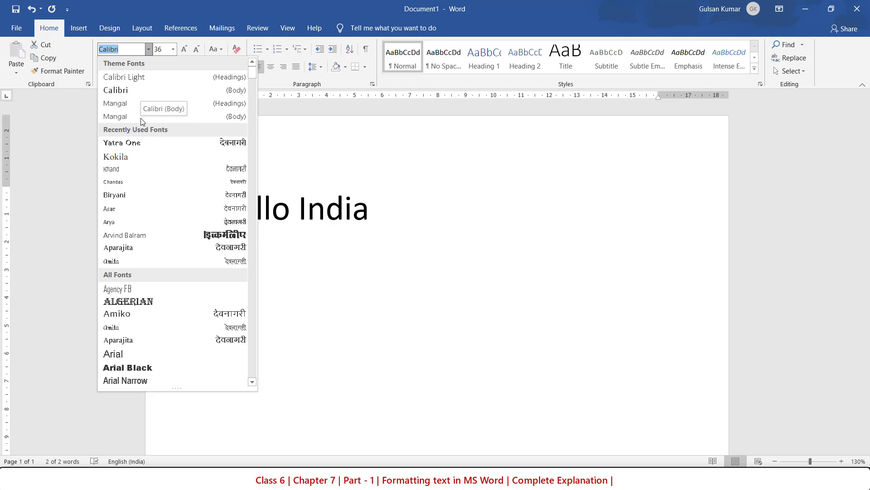
click(140, 142)
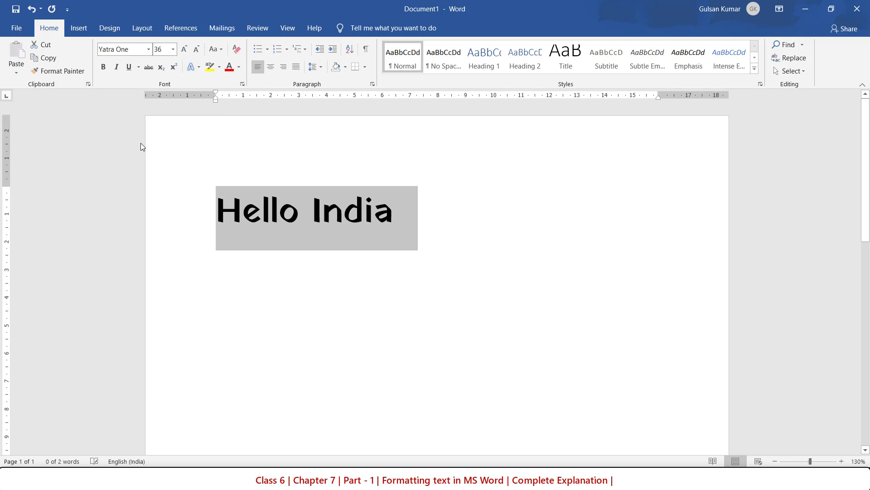
click(148, 49)
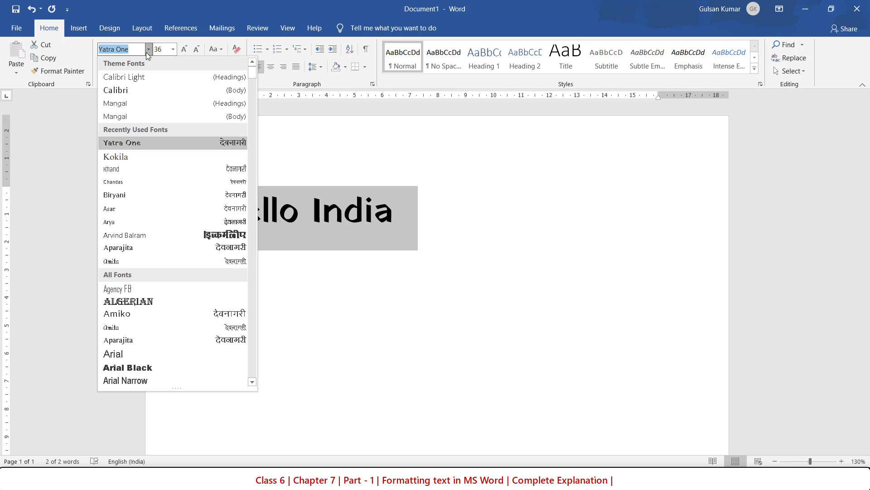
click(114, 157)
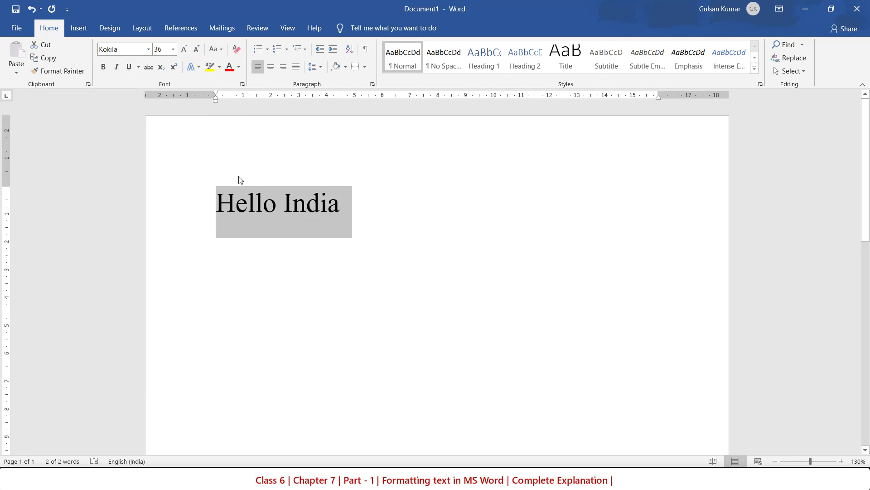
Change the font of "Hello India" to Arial Rounded MT Bold.
click(148, 49)
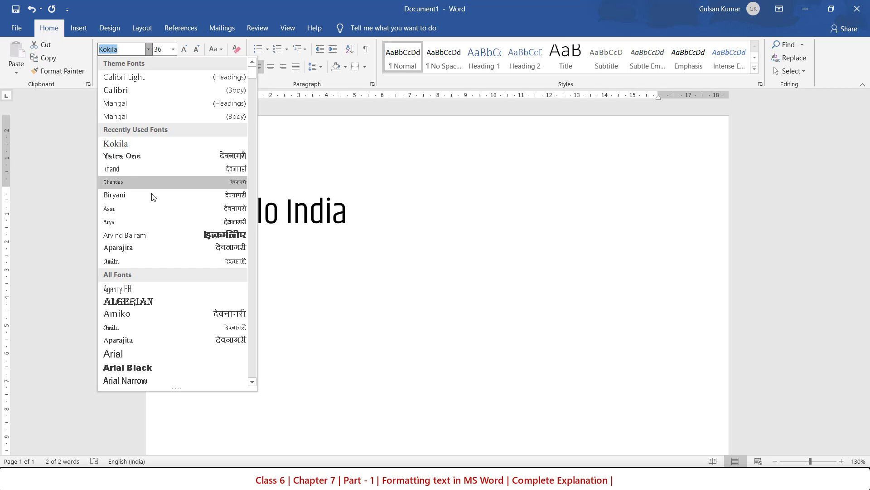
scroll(152, 219, down, 3)
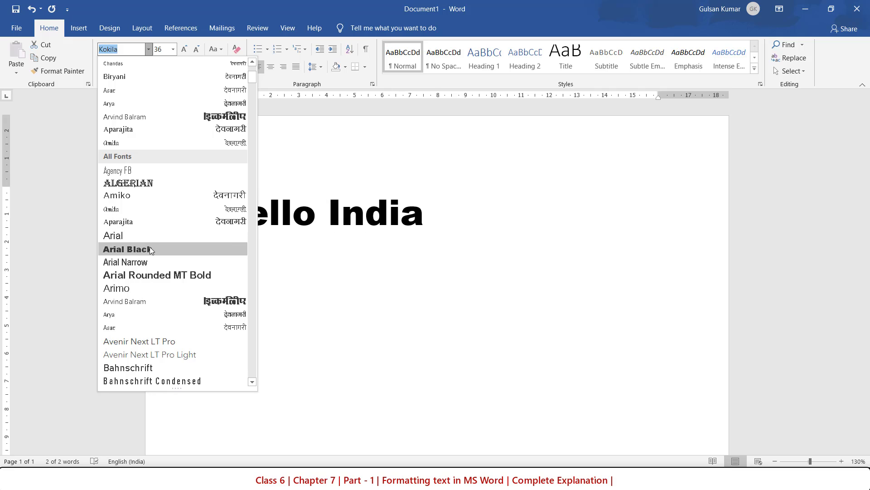
click(155, 276)
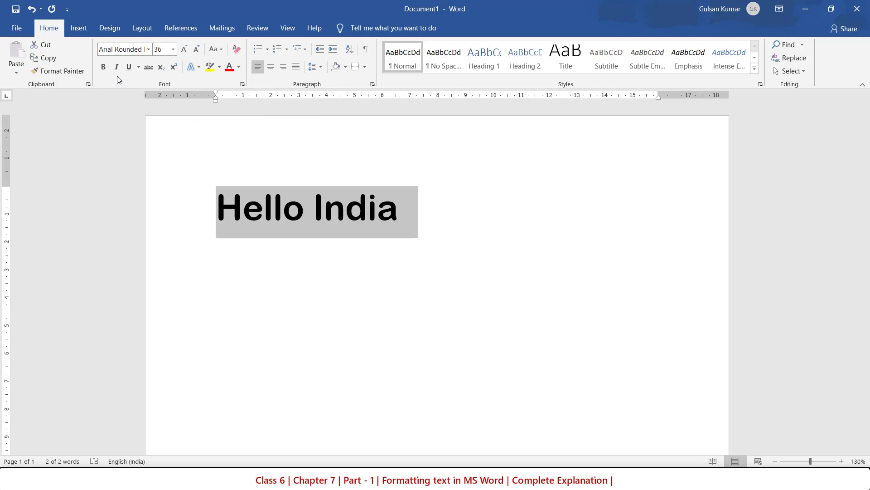
Try red and a light blue theme colour as the font colour of "Hello India".
click(230, 68)
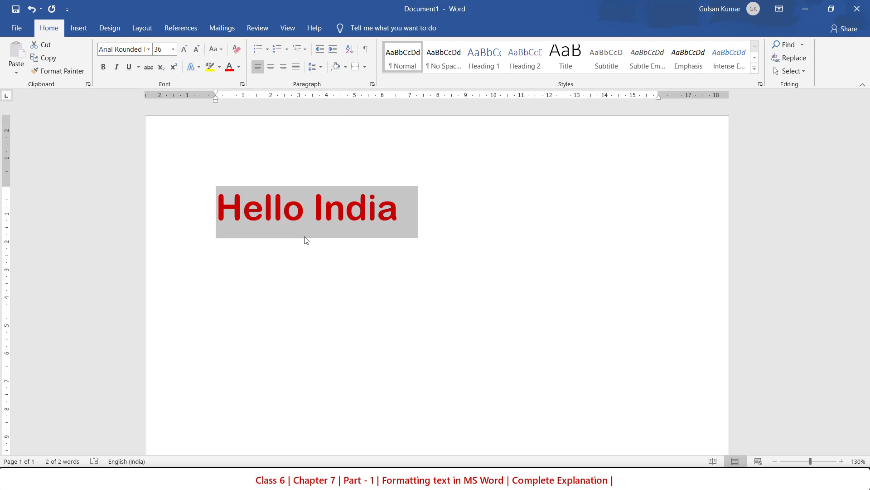
click(348, 292)
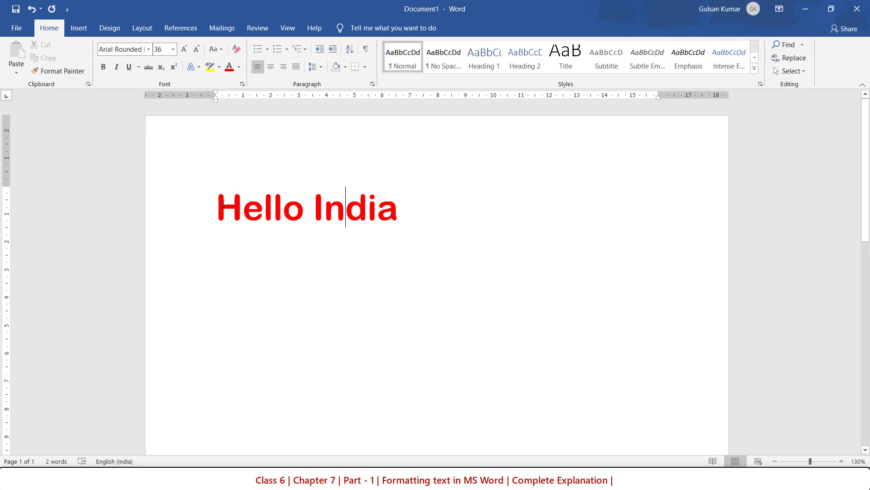
drag(222, 204, 415, 210)
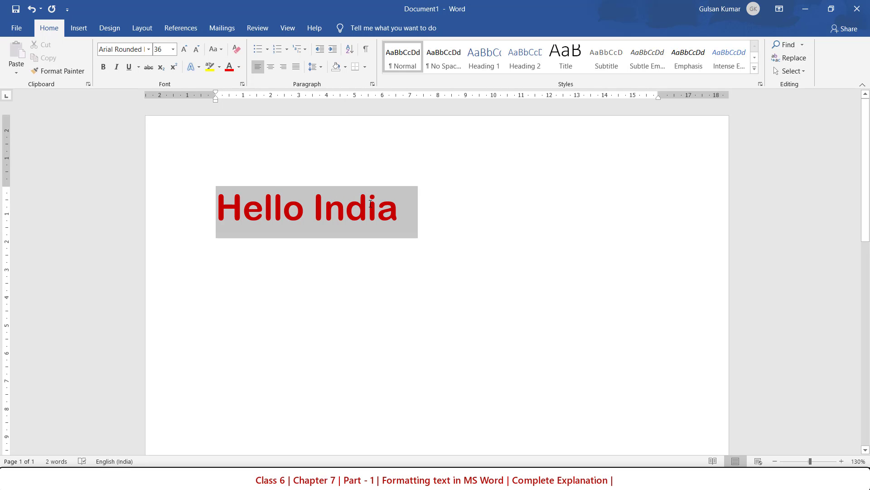
click(238, 68)
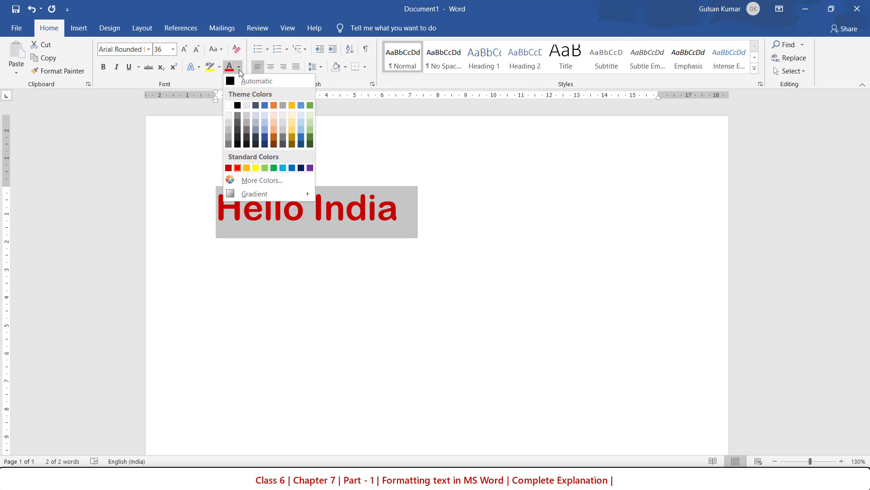
click(264, 130)
click(272, 195)
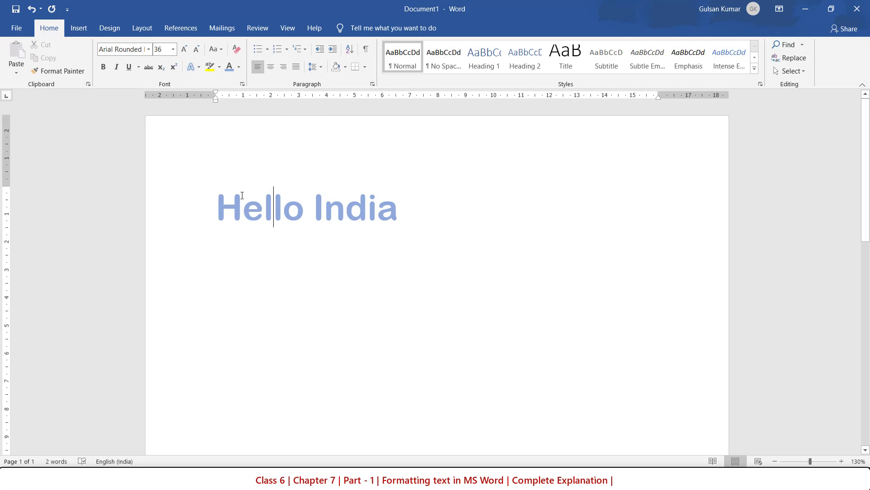
Set the font colour of "Hello India" to a bright light green from the standard palette of additional colours.
drag(221, 208, 431, 208)
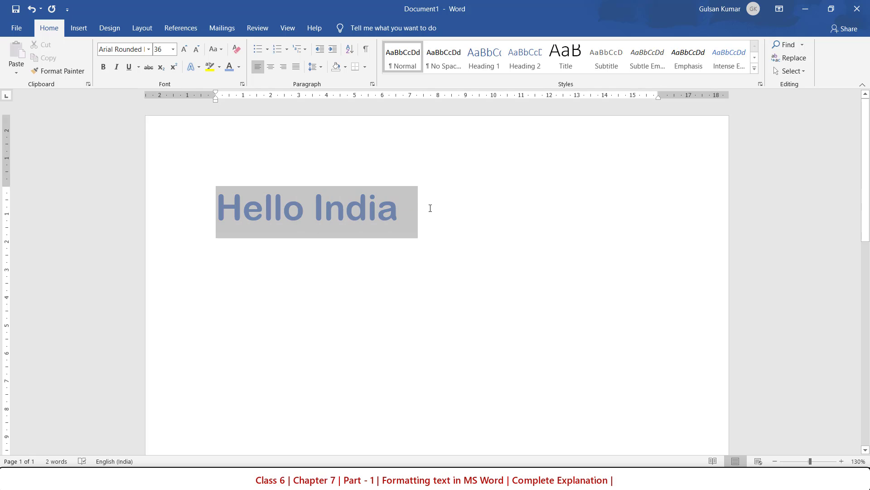
click(239, 68)
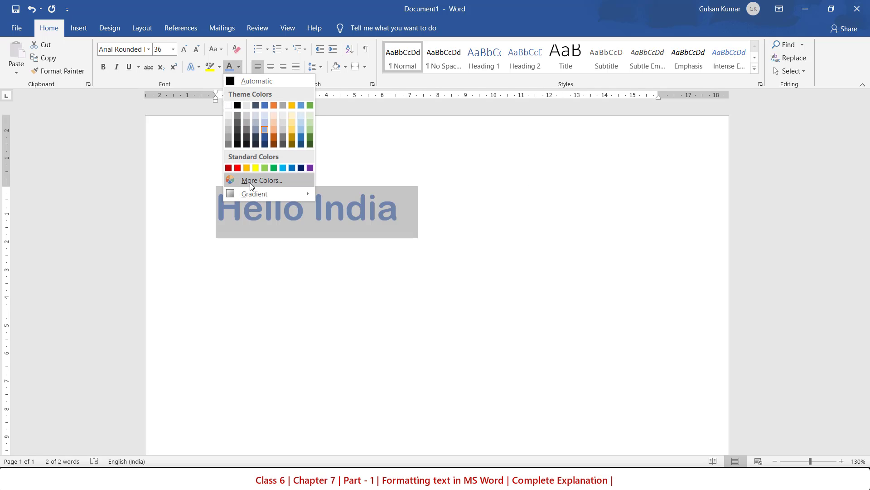
click(262, 181)
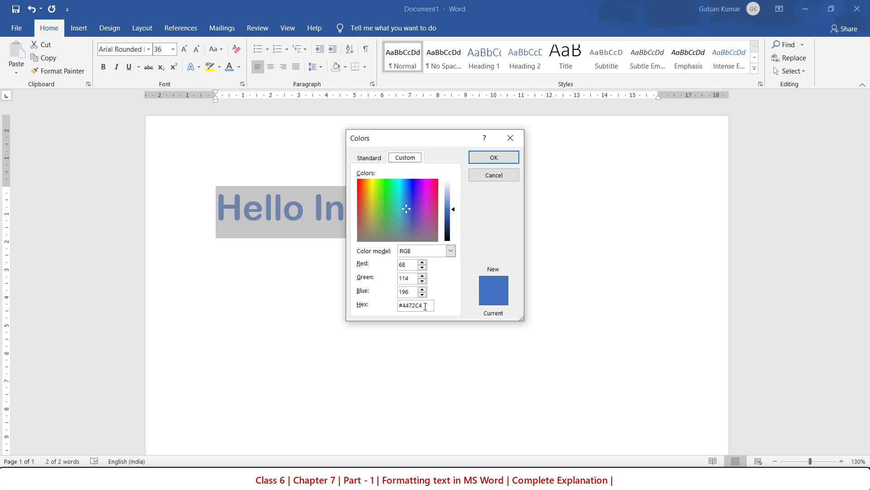
click(368, 159)
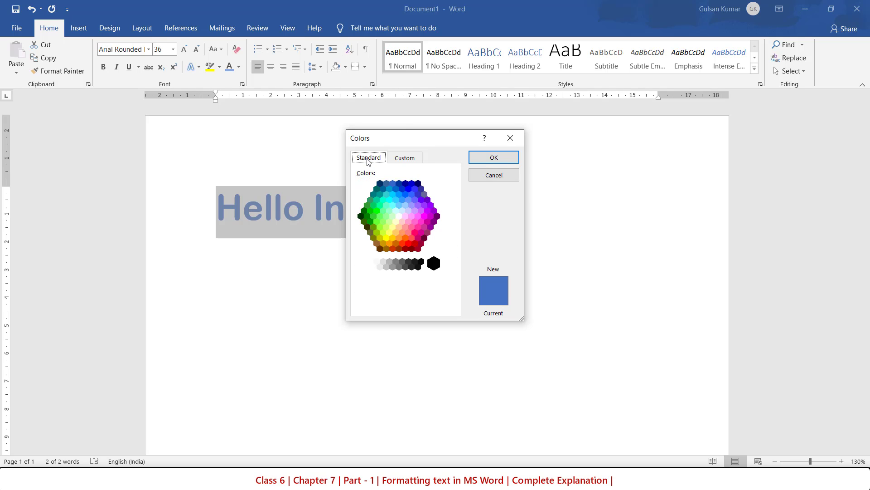
click(380, 217)
click(380, 224)
click(376, 221)
click(483, 159)
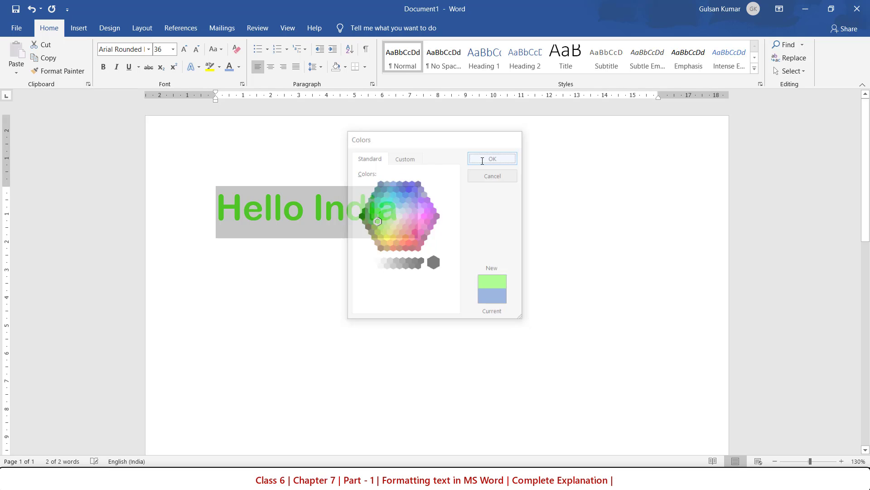
click(430, 214)
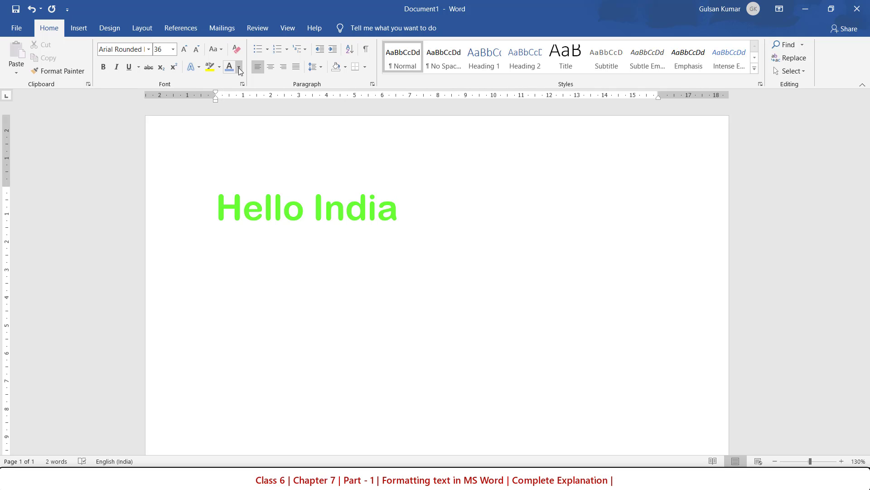
Highlight the "Hello India" text in blue.
drag(216, 208, 387, 208)
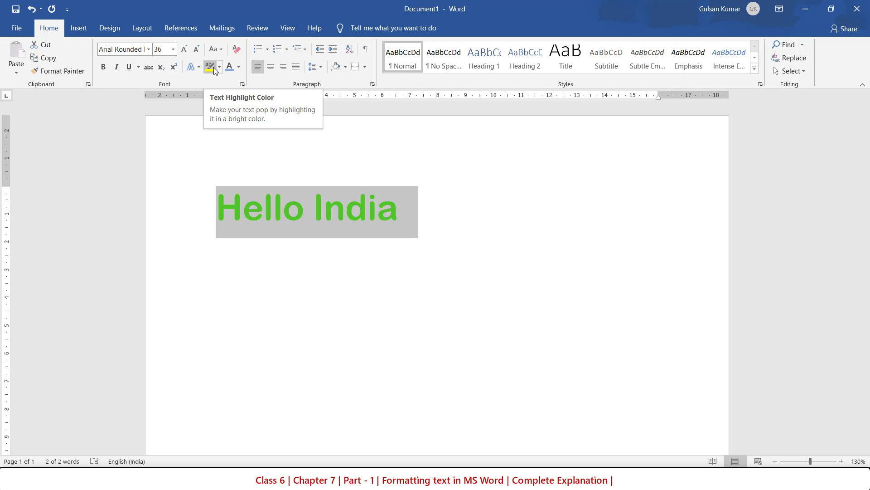
click(219, 68)
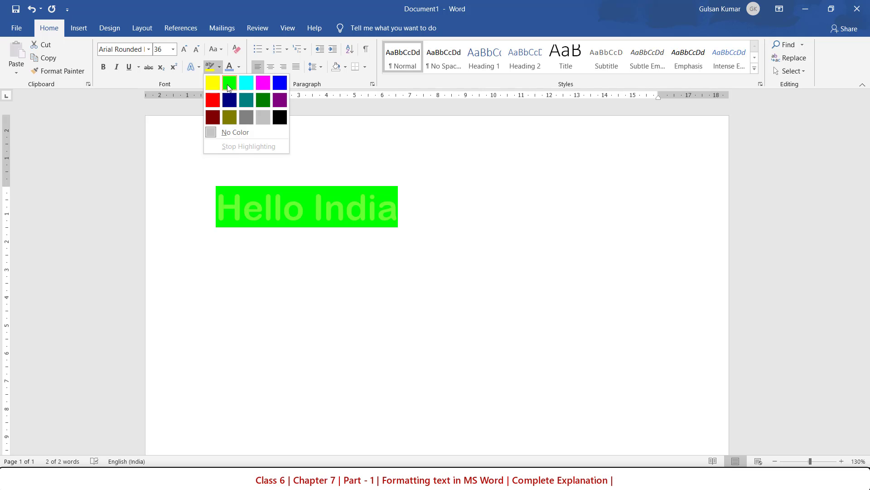
click(279, 82)
click(291, 233)
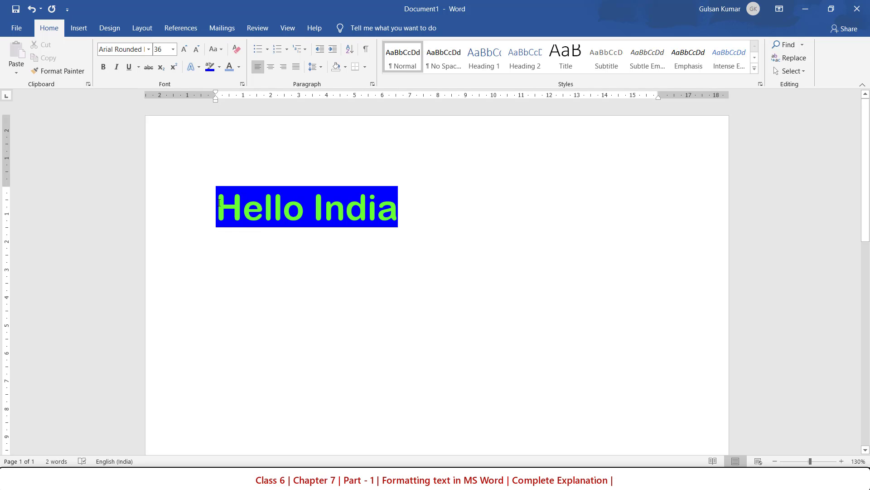
Remove the highlight colour from the "Hello India" text.
drag(220, 203, 371, 202)
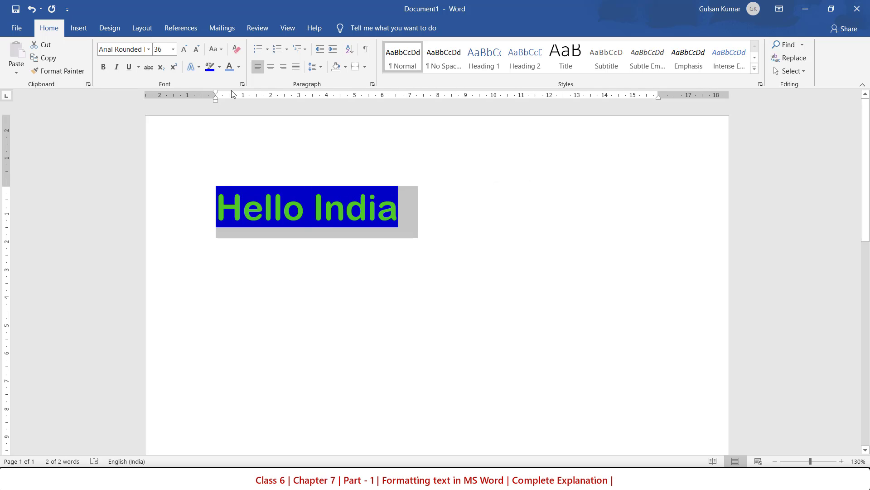
click(219, 67)
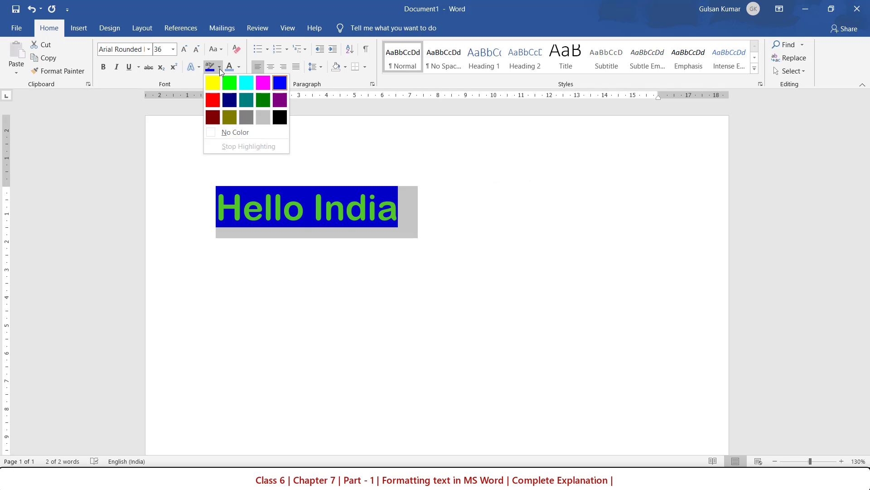
click(226, 135)
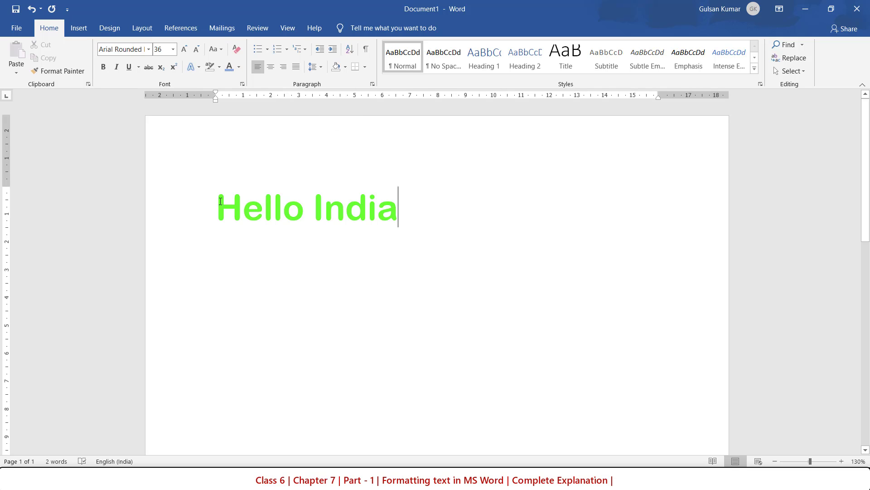
Set the font colour of "Hello India" to dark red and apply the white-filled, blue-outlined text effect to it.
drag(219, 204, 384, 204)
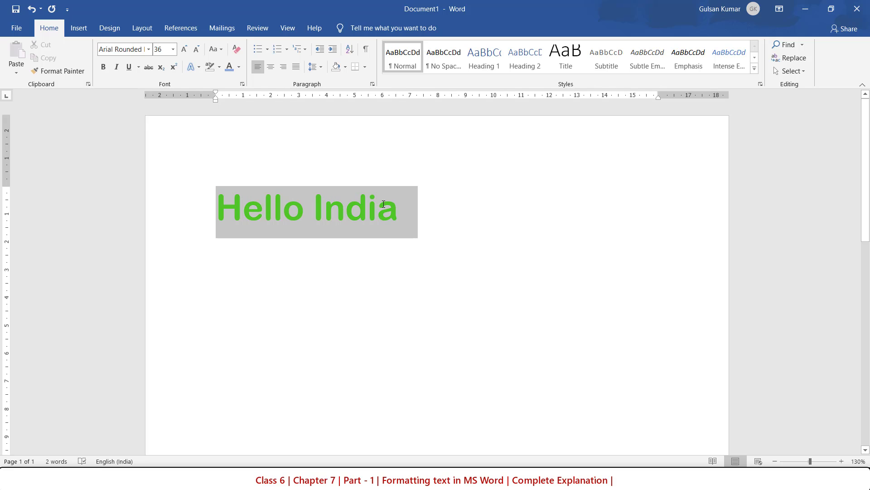
click(239, 67)
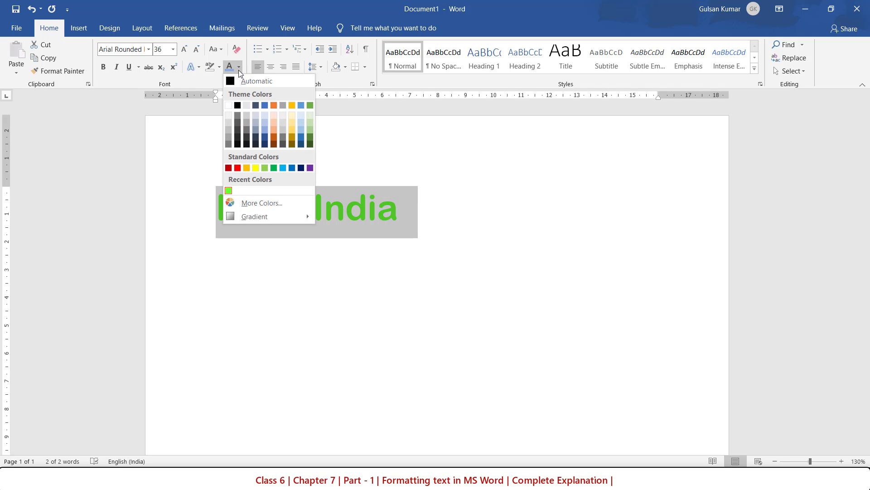
click(228, 167)
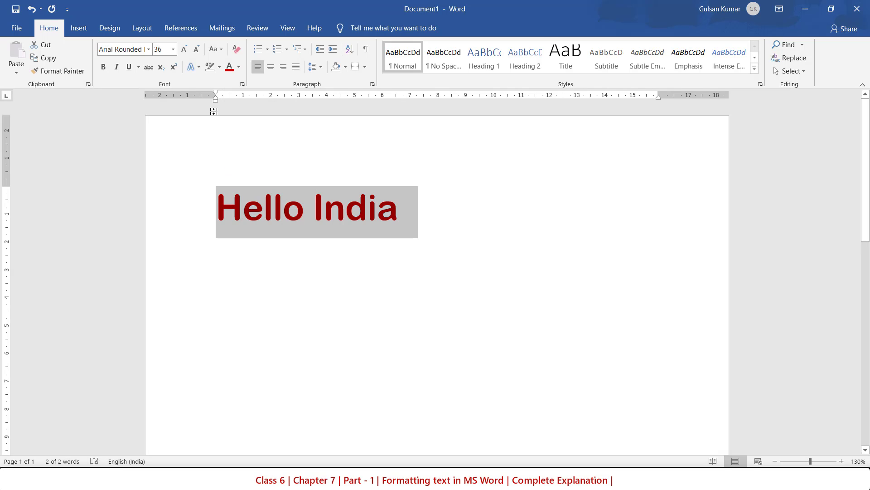
click(197, 68)
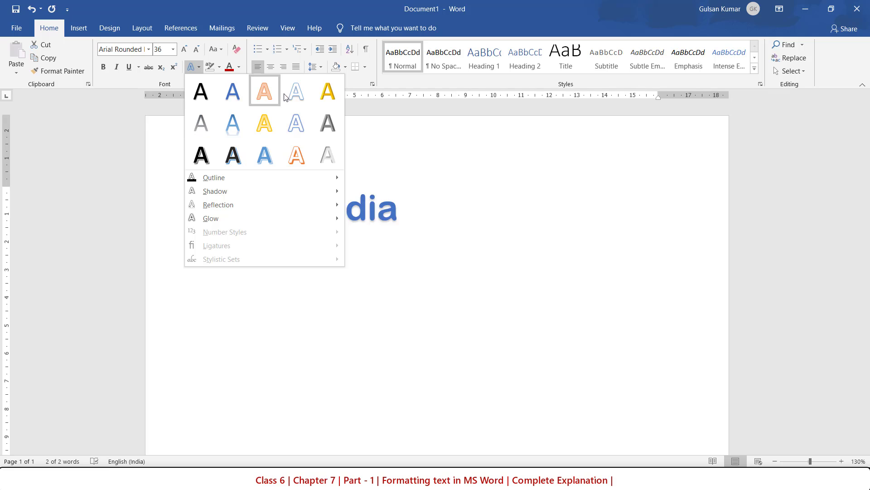
click(307, 124)
drag(307, 128, 277, 256)
click(278, 258)
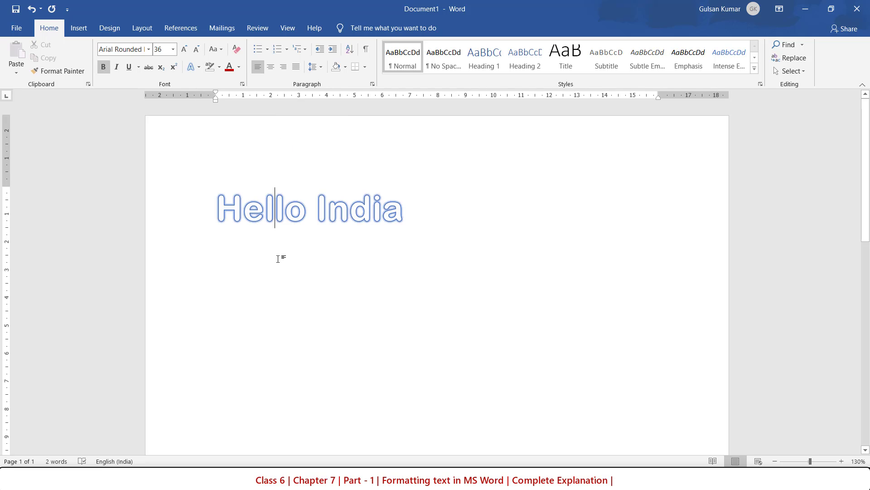
Apply italic formatting to the "Hello India" text.
drag(231, 208, 422, 212)
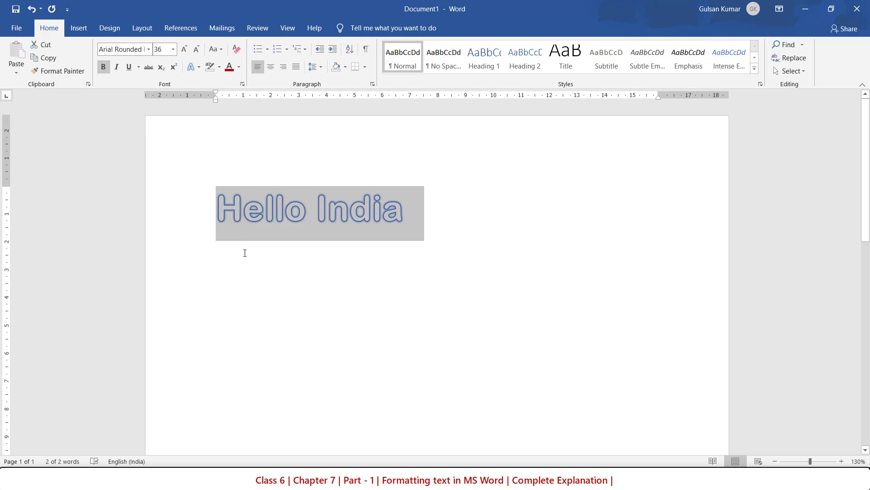
click(117, 67)
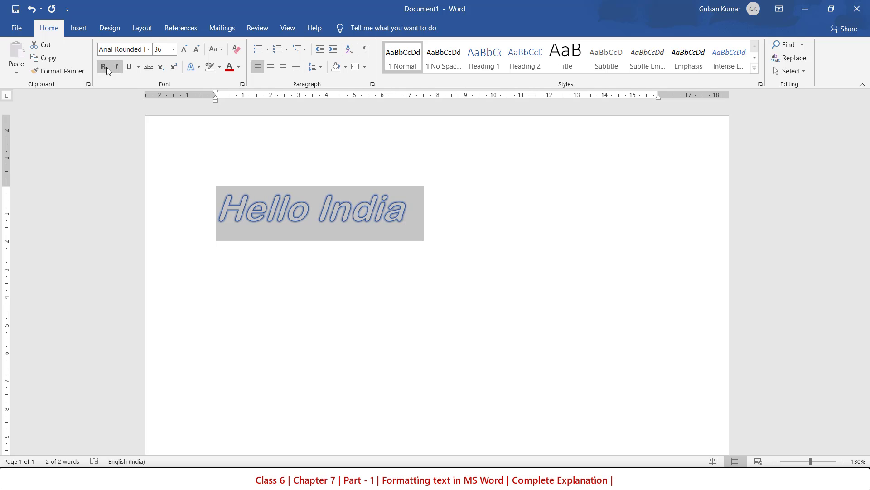
click(105, 67)
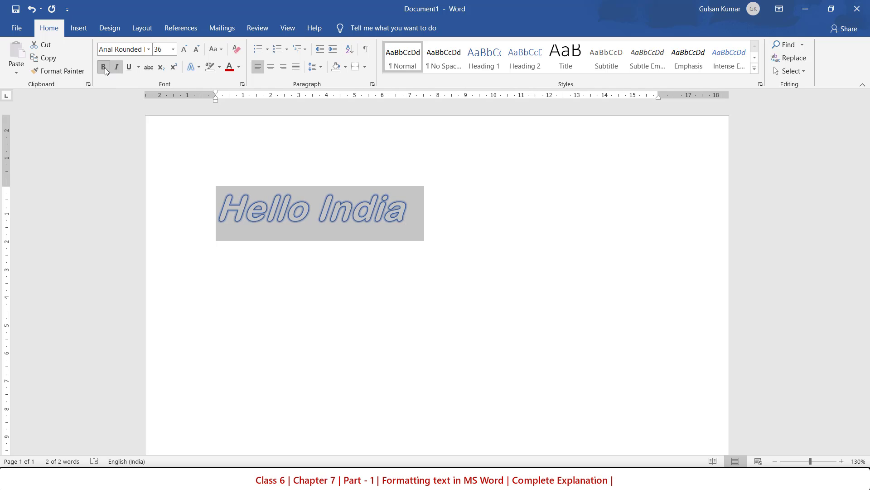
click(149, 48)
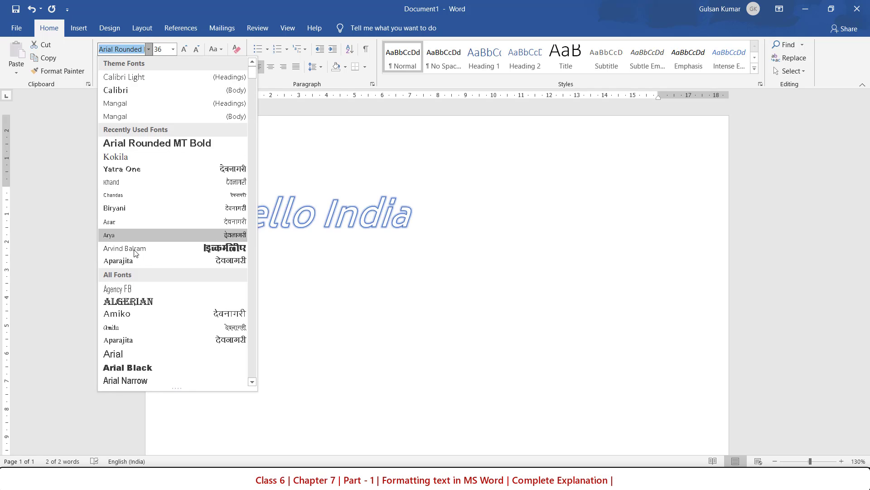
click(391, 270)
click(362, 267)
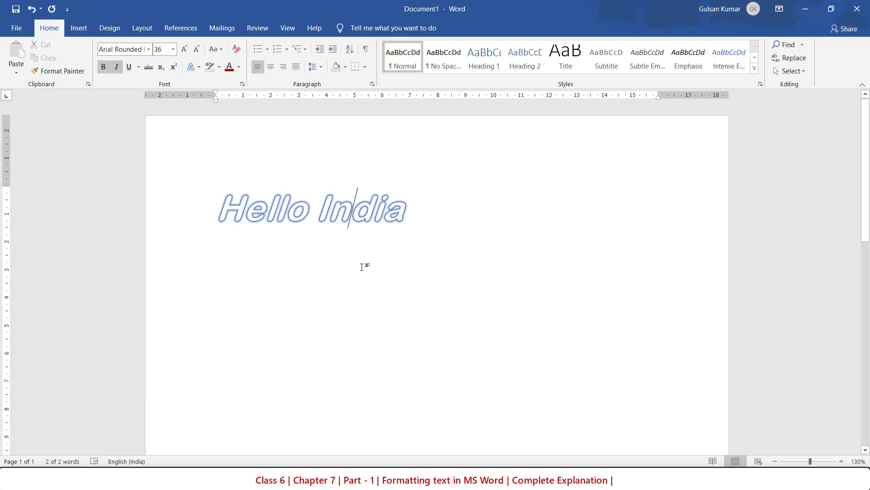
Add the line "This is my content." below "Hello India", leaving a blank line between them.
click(407, 213)
key(Return)
key(Return)
key(Return)
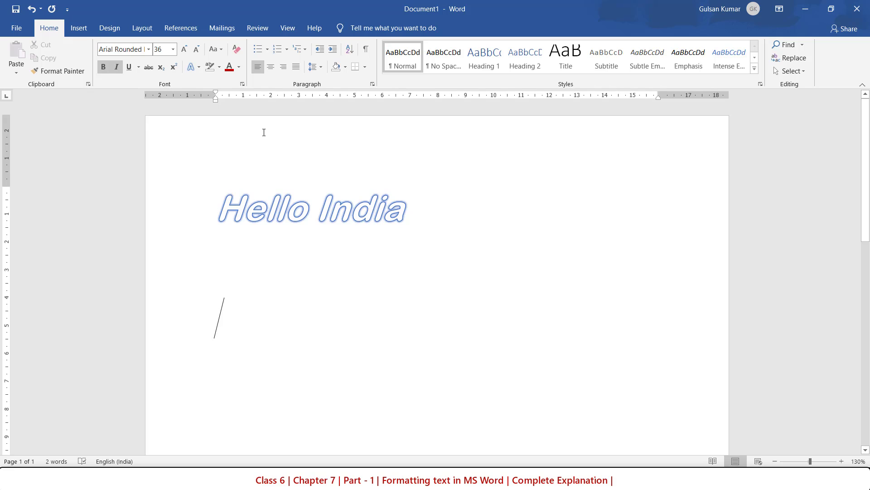
text(his)
key(BackSpace)
key(BackSpace)
key(BackSpace)
key(BackSpace)
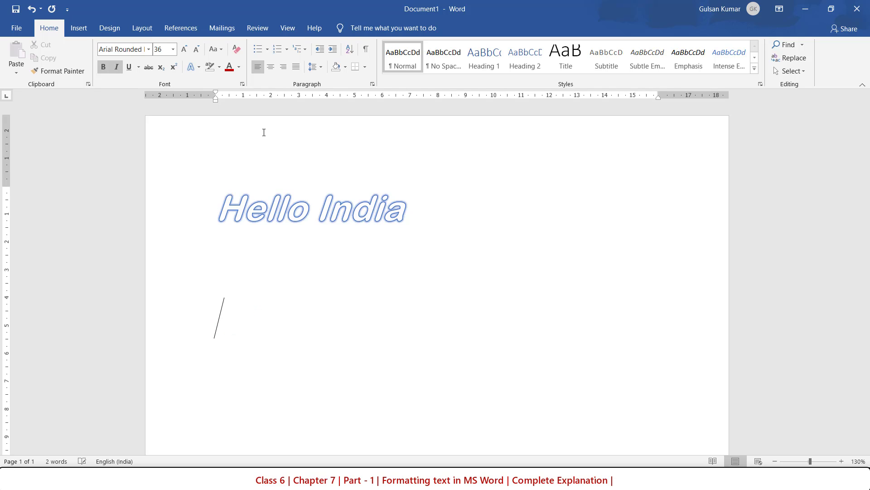
text(This )
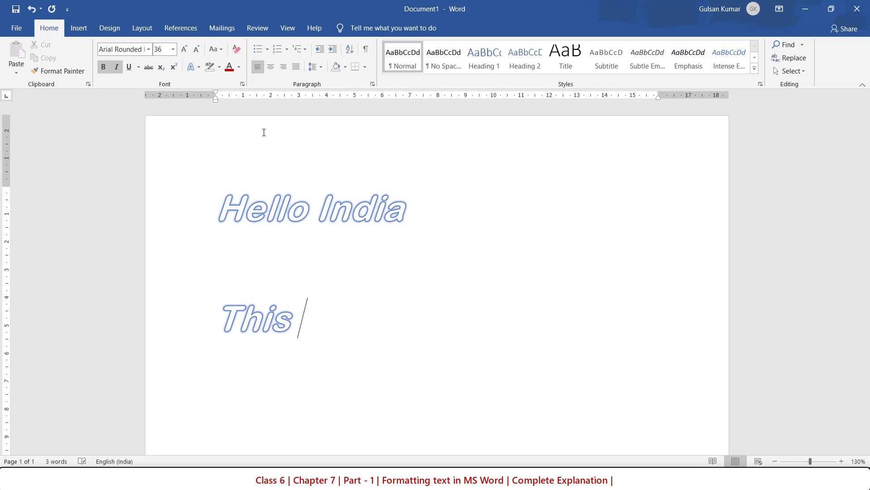
text(is my )
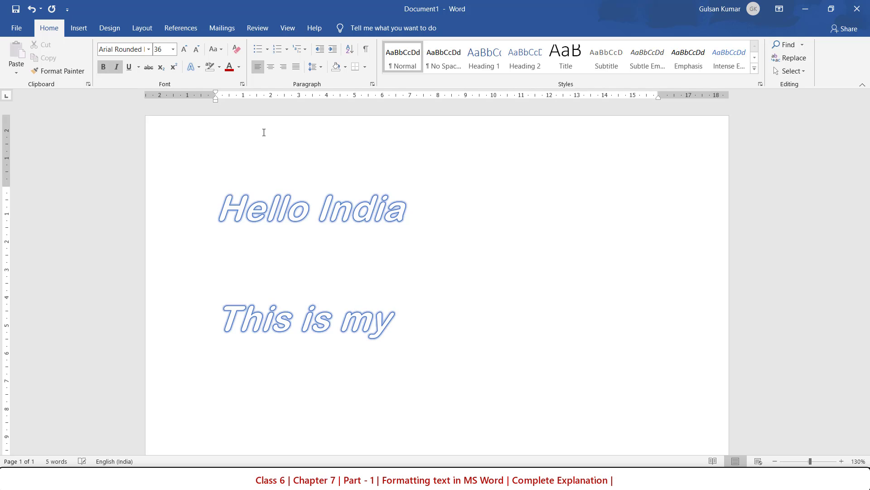
text(conte)
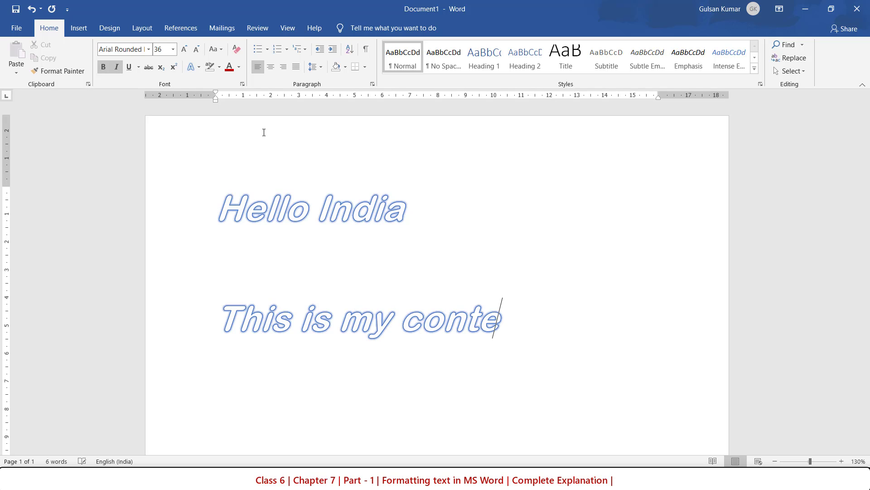
text(nt.)
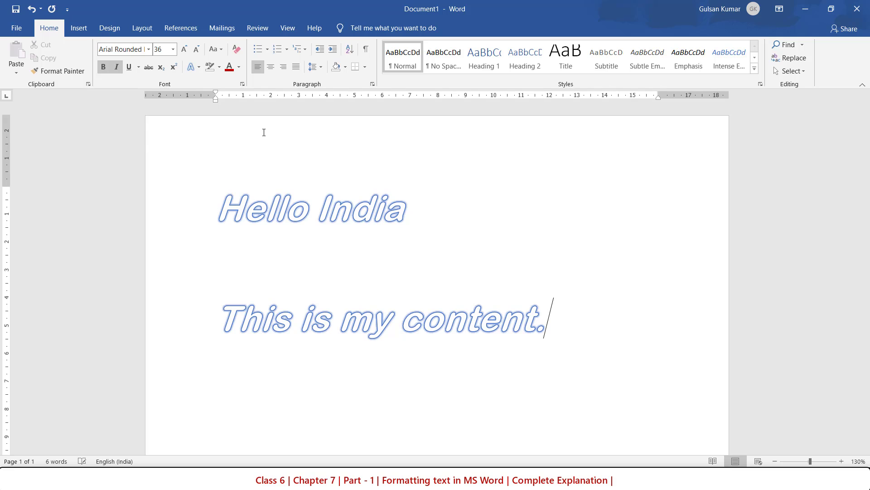
Apply the black-filled text effect with a shadow to the line "This is my content.".
click(209, 318)
drag(339, 315, 504, 311)
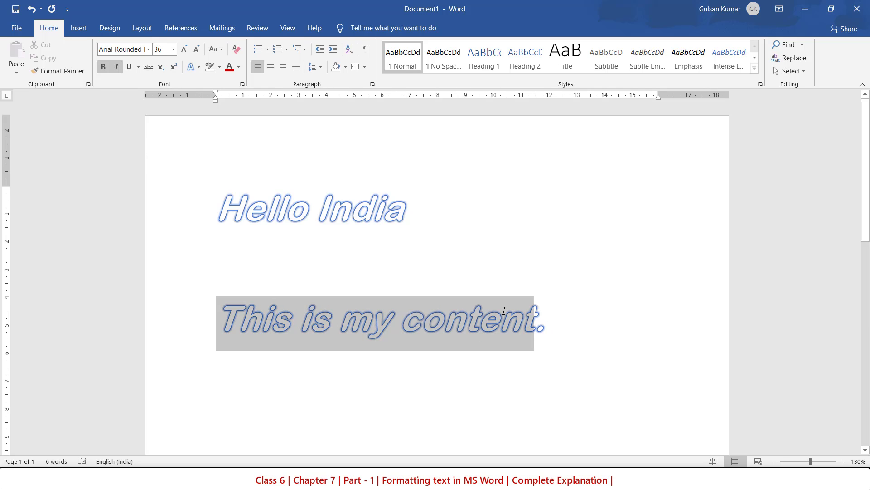
drag(562, 317, 562, 316)
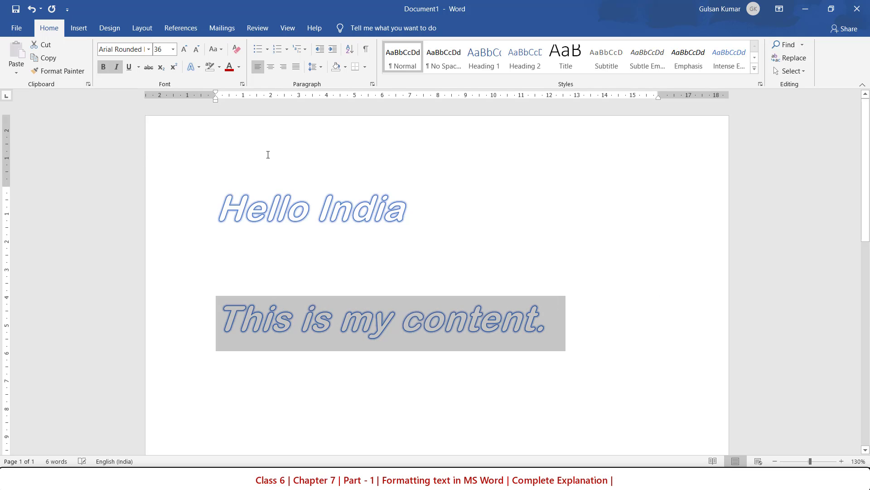
click(192, 67)
click(196, 92)
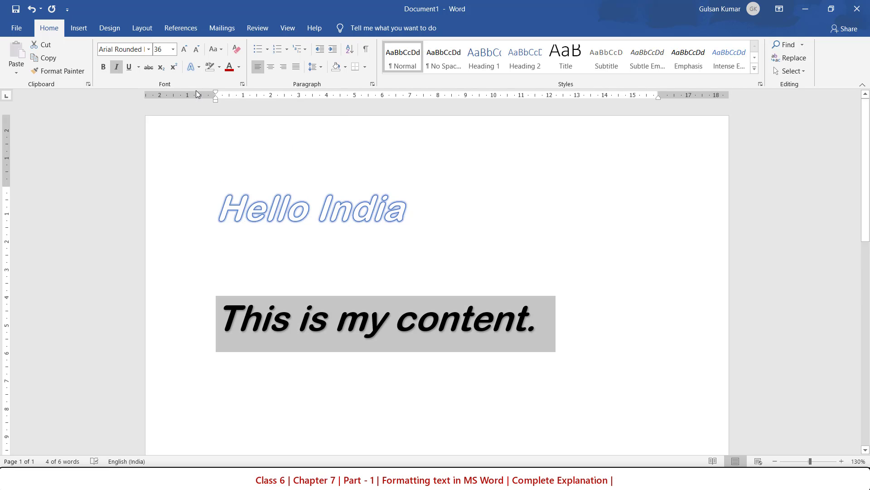
Remove the italics from "This is my content." and underline the line.
click(104, 68)
click(119, 68)
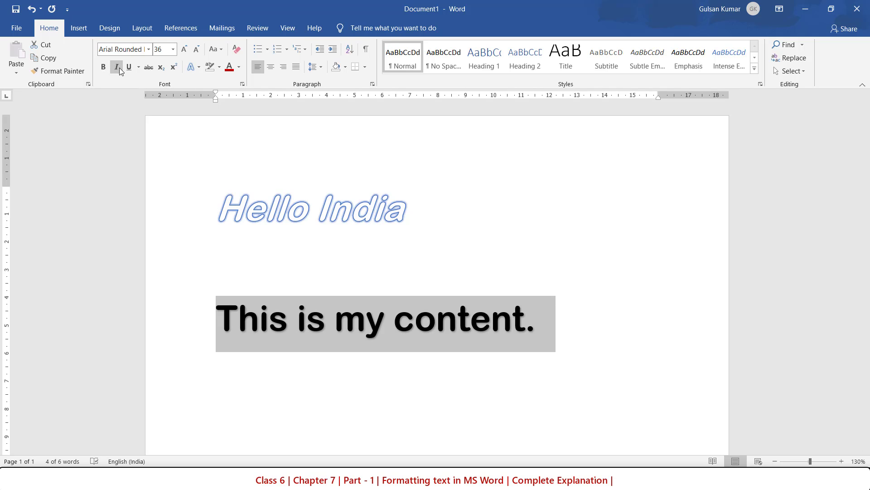
click(128, 67)
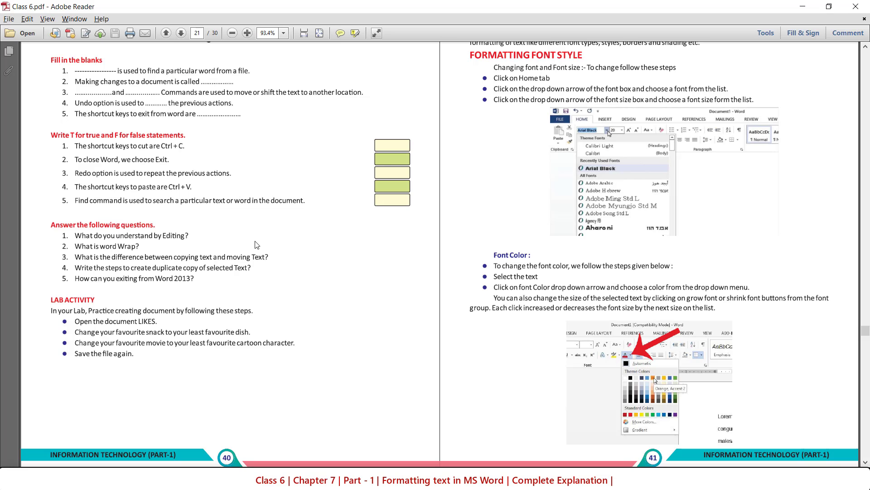
Switch to the Class 6 PDF in Adobe Reader and review its instructions on highlighting, bold, italic, underline and text alignment.
scroll(440, 254, up, 3)
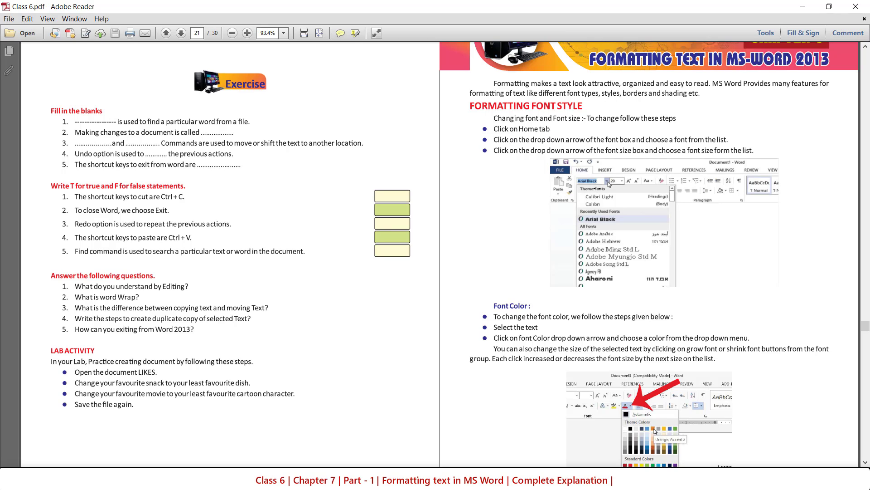
scroll(551, 322, down, 10)
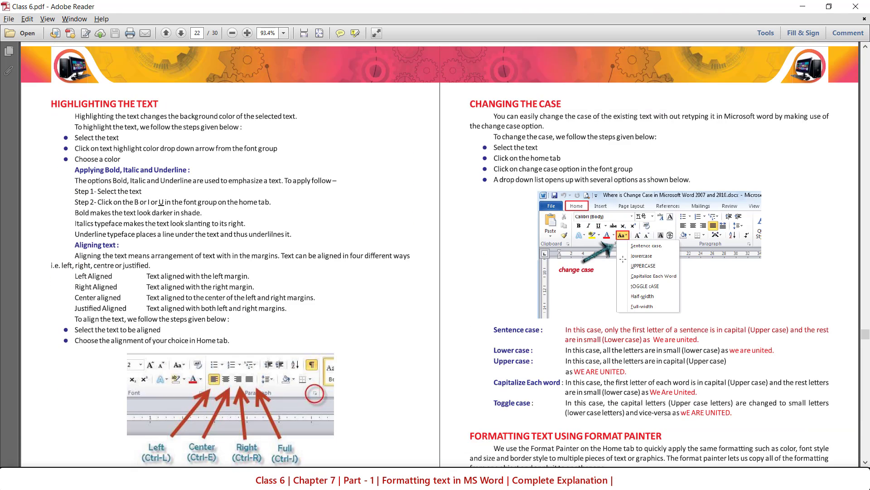
scroll(622, 259, up, 8)
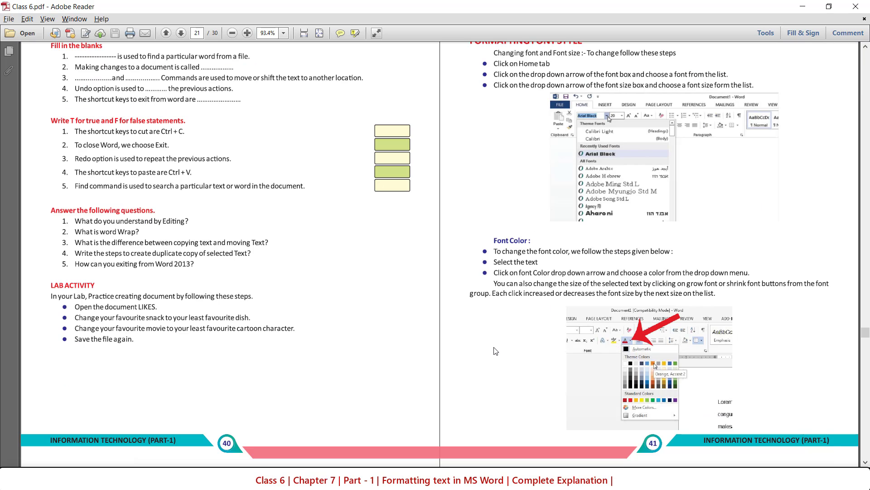
scroll(496, 351, down, 8)
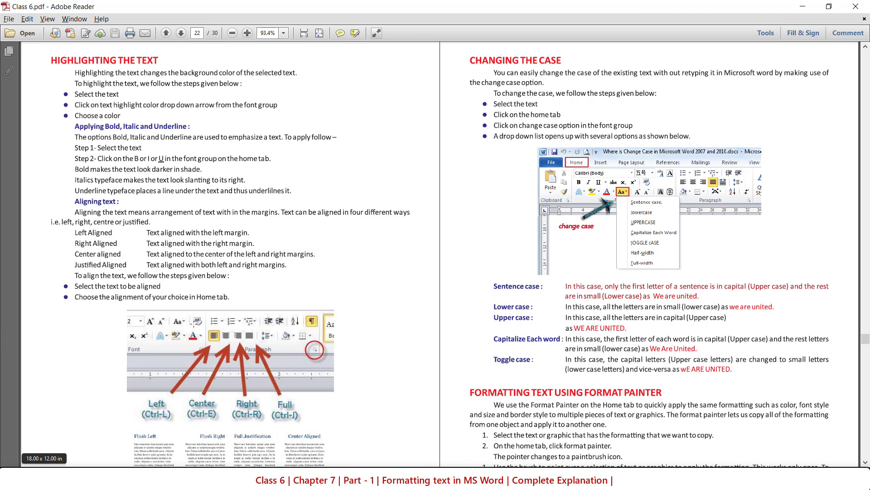
scroll(77, 89, up, 1)
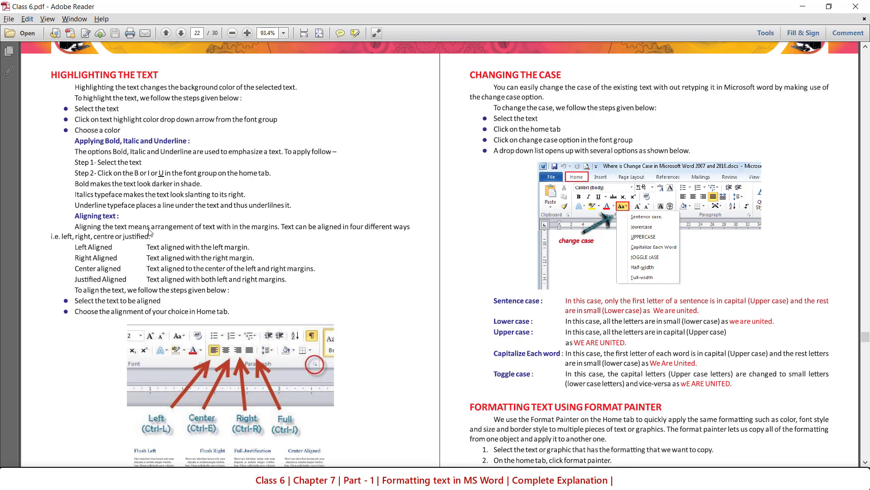
scroll(150, 232, down, 1)
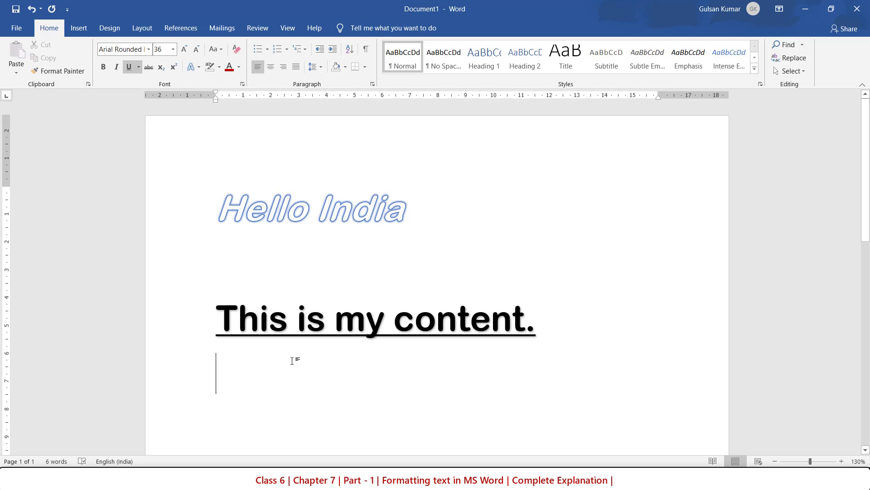
Switch back to the Word document, turn off underlining on the empty line below "This is my content." and reduce its font size to 14.
click(129, 66)
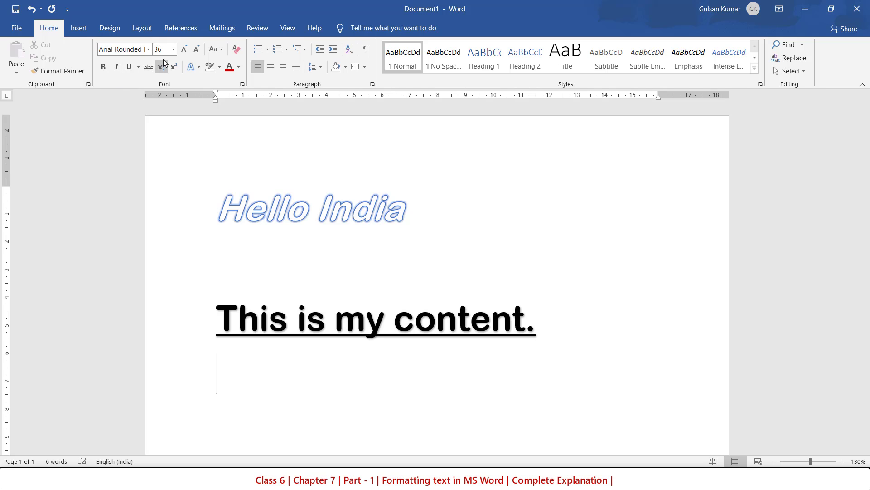
click(200, 50)
click(201, 50)
click(200, 49)
click(201, 50)
click(201, 50)
Write a four-line paragraph of random filler text below "This is my content.", starting with "Dskhfkhsdf sldhflsdh".
text(dskhfkhsdf )
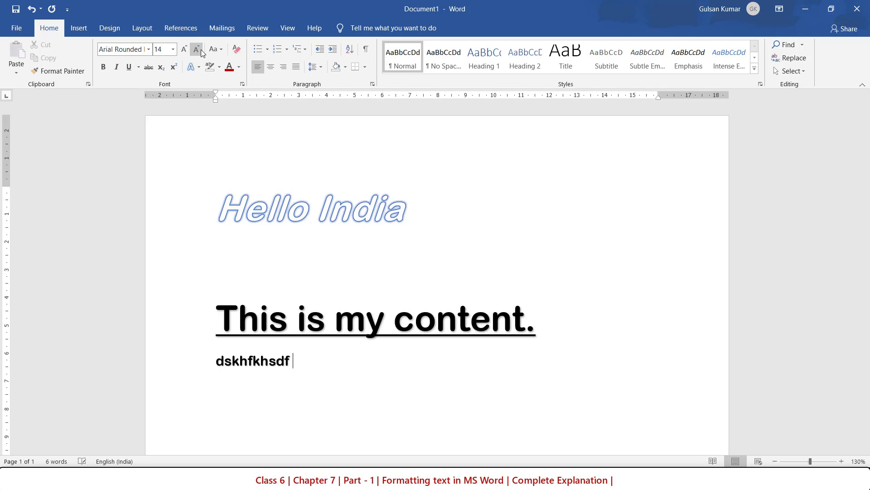
text(sldhflsdh osdjfilsdifhe flsfjldsjflae)
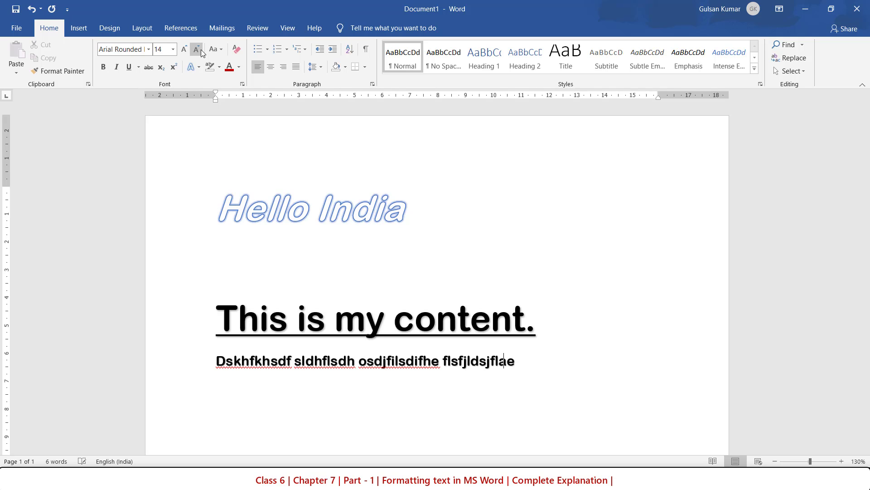
text(f ;alfj;oafjpar e;u rpou rpae rfpeufe)
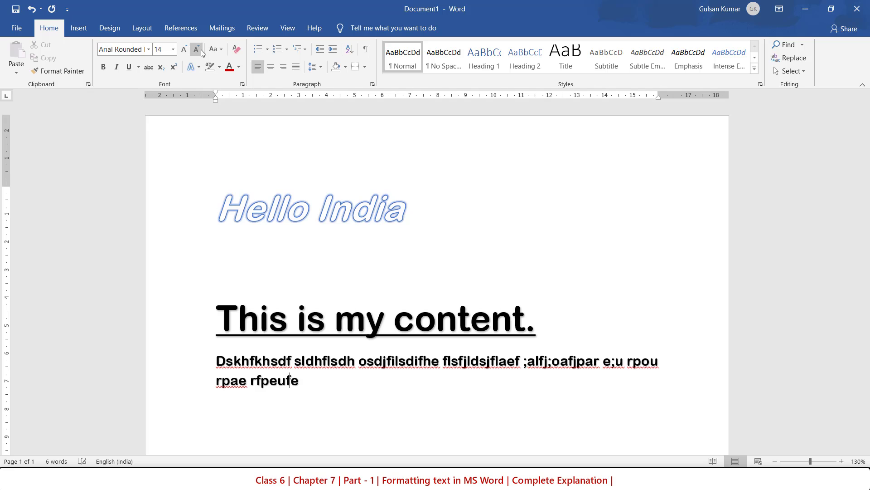
text(poe sfls flishdfl sdfspofueou )
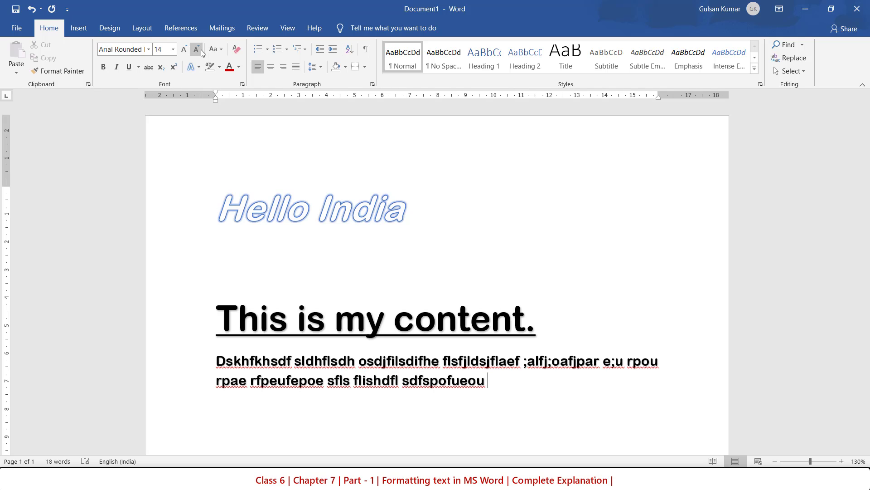
text(os;dif;oisdf sd[f;sh f;oefoiwe feoh f;oie)
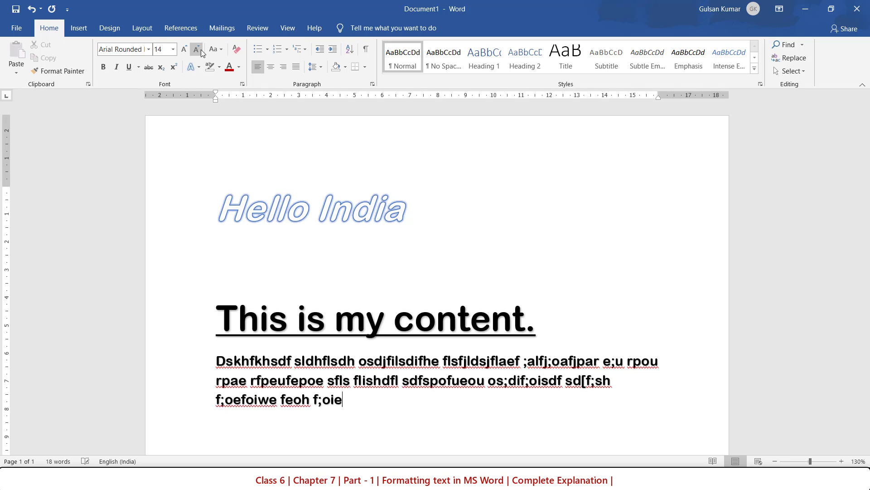
text( f;oie feo ;f;oef yoerp 'peo fru'pewrupwe roreowr'o r)
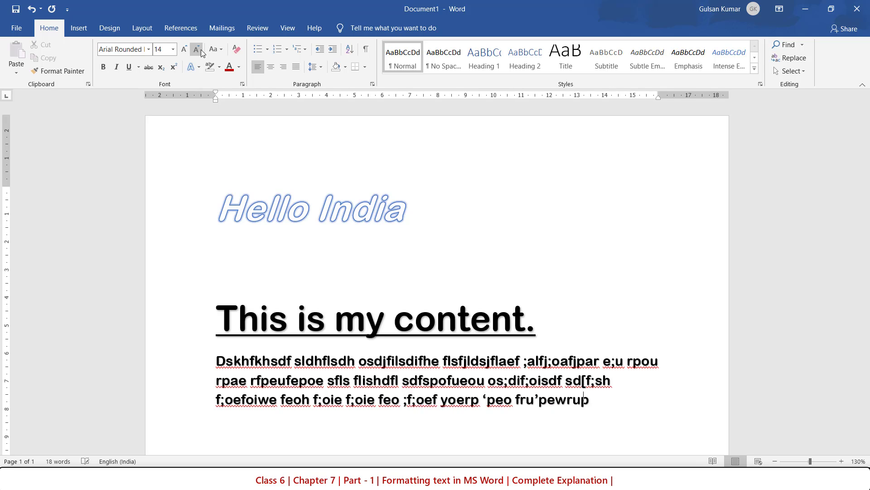
text(wru 9peri ew0])
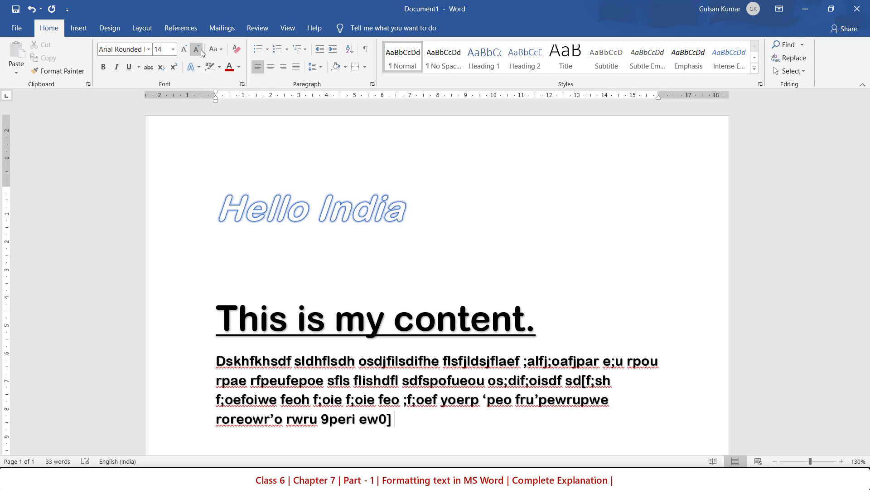
Start a new line after the four-line filler paragraph and centre-align the whole paragraph.
key(Return)
click(180, 27)
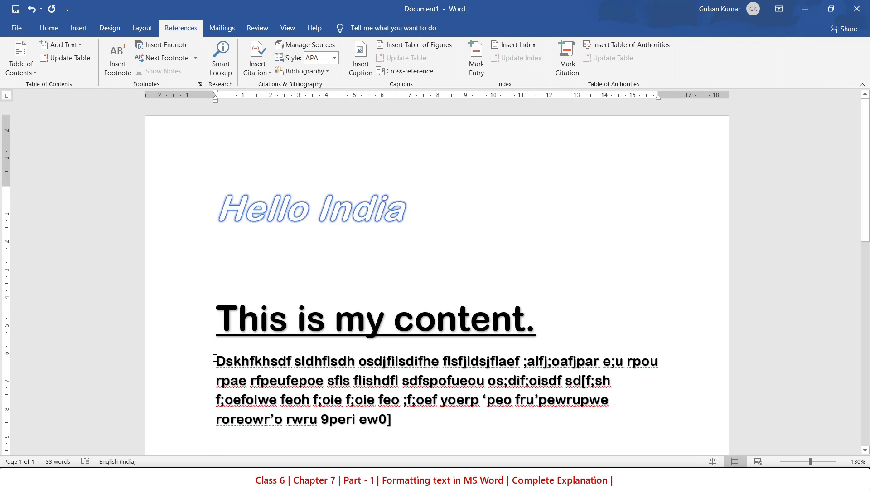
drag(216, 361, 399, 425)
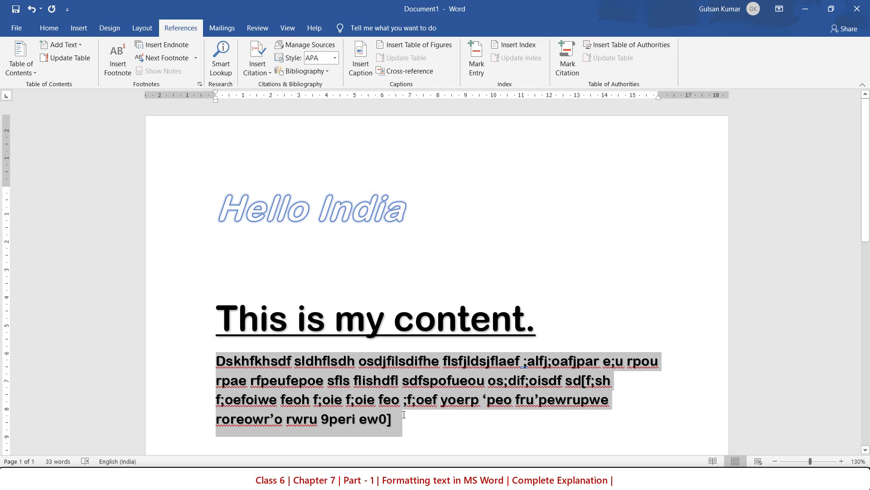
click(49, 32)
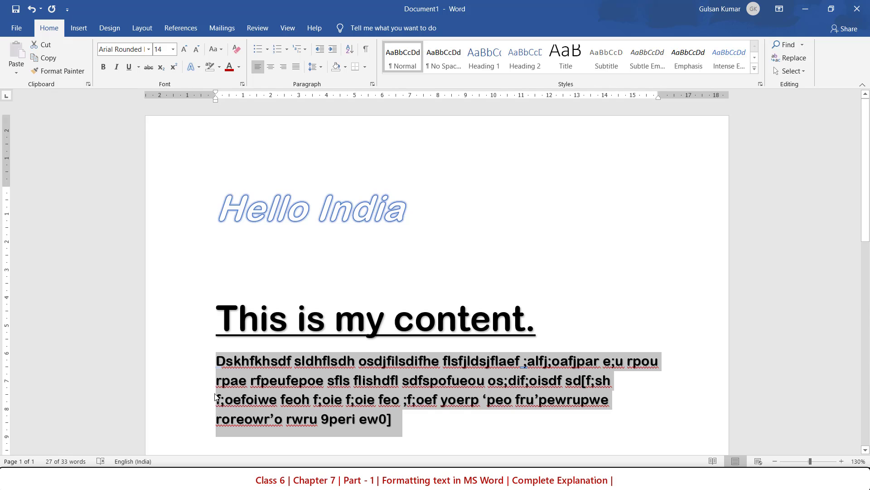
scroll(217, 394, down, 3)
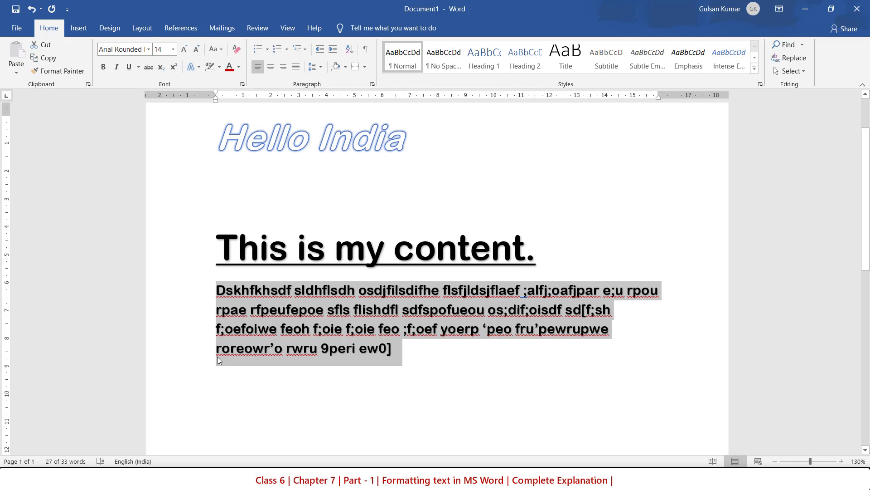
click(271, 68)
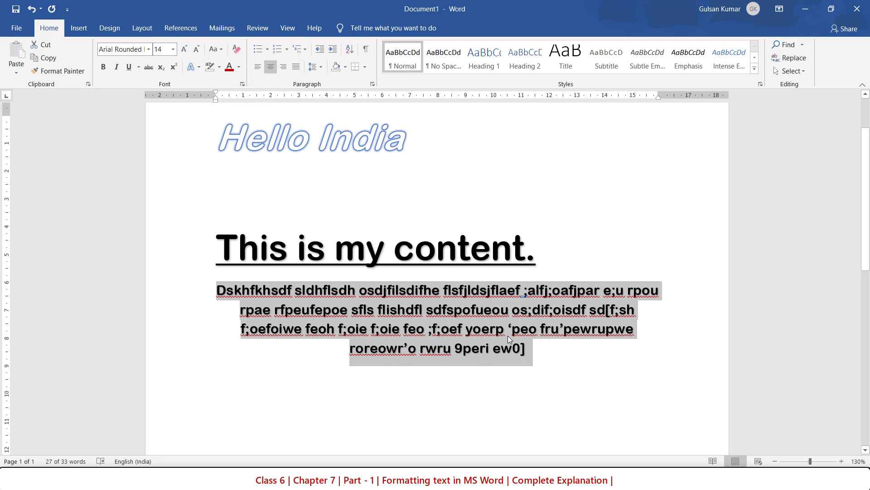
Try right and centre alignment on the selected filler paragraph, and return it to left alignment.
click(283, 67)
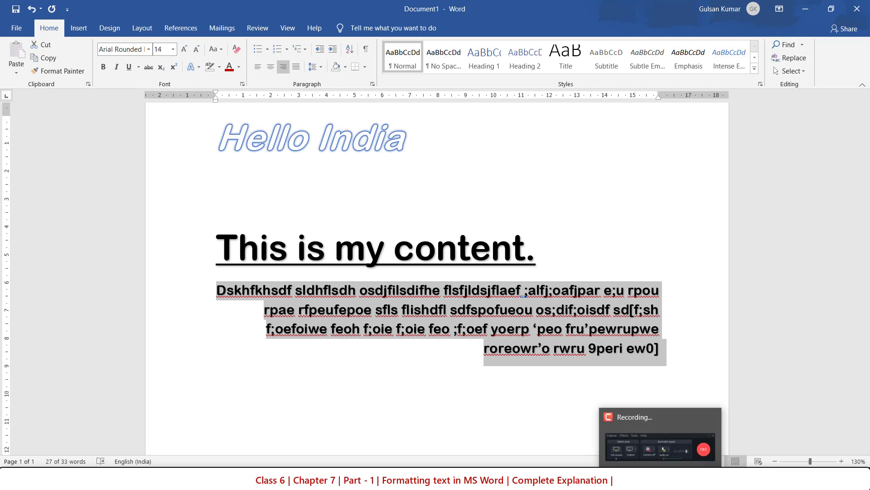
click(271, 67)
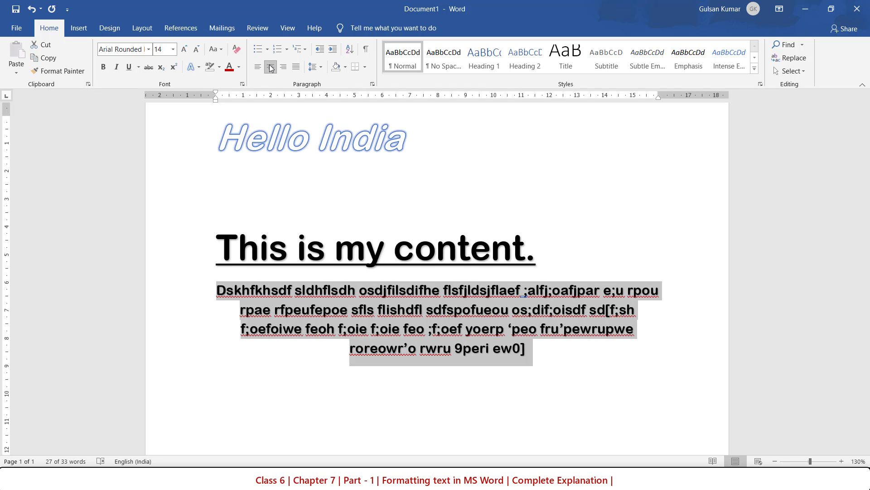
click(258, 67)
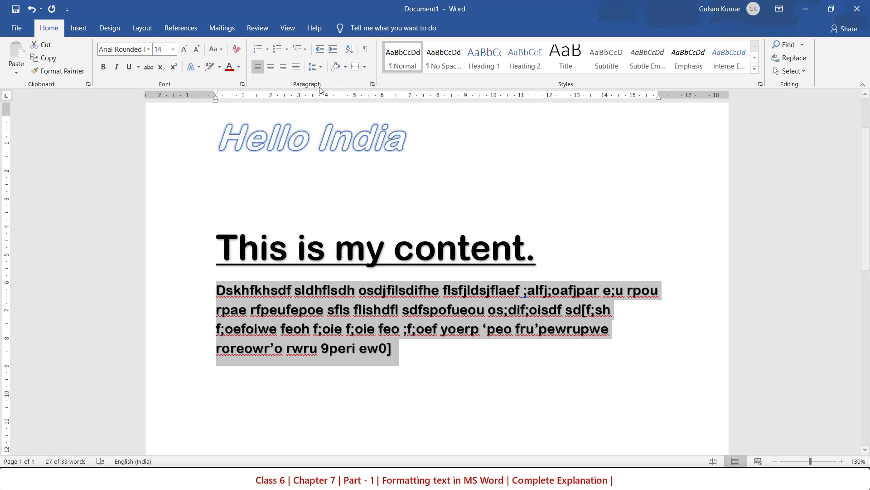
Try right and centre alignment on the filler paragraph again, and finish by justifying it.
click(283, 68)
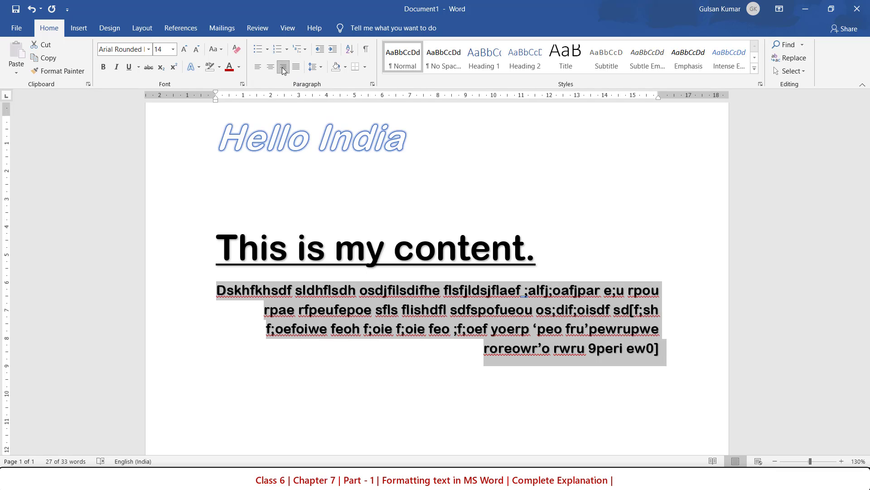
click(272, 67)
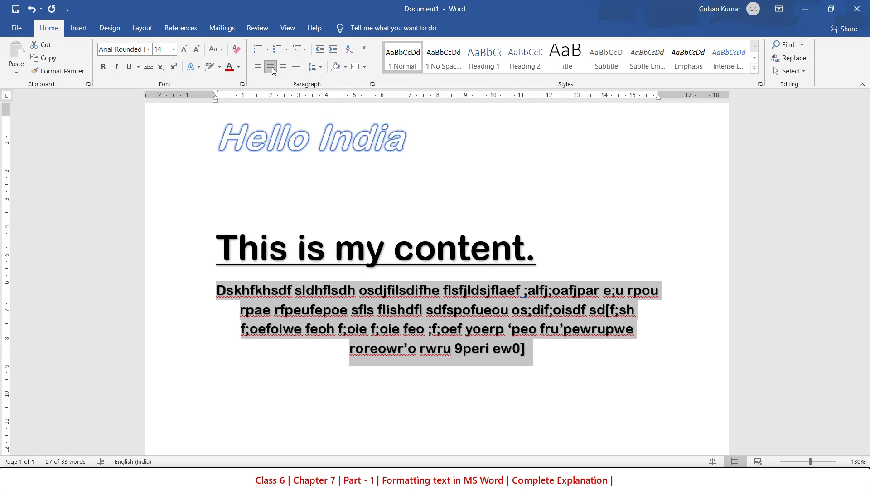
click(295, 67)
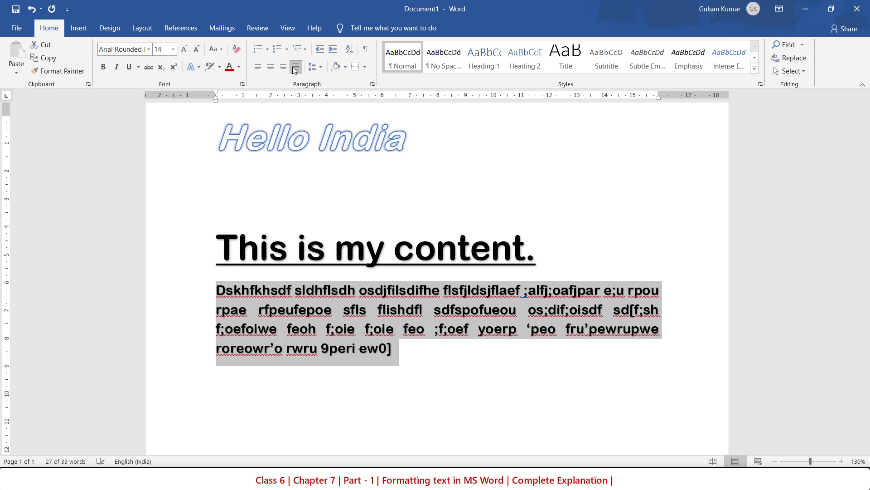